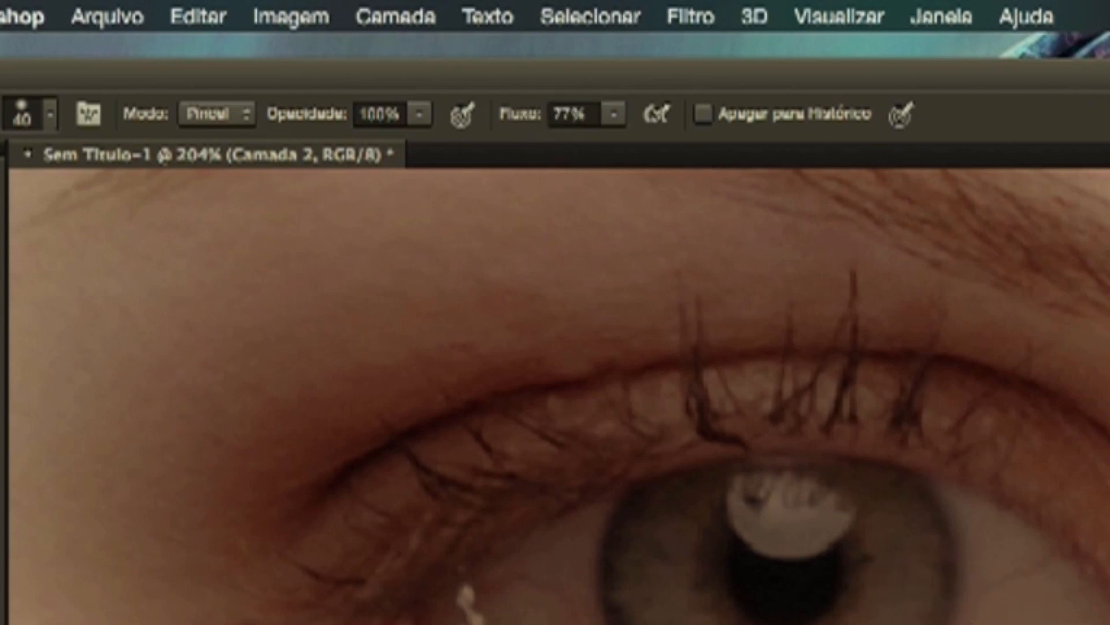
Step: Erase the makeup shading from the iris and white of the left-hand eye with a soft Eraser
{"action": "left_click", "coordinate": [51, 114]}
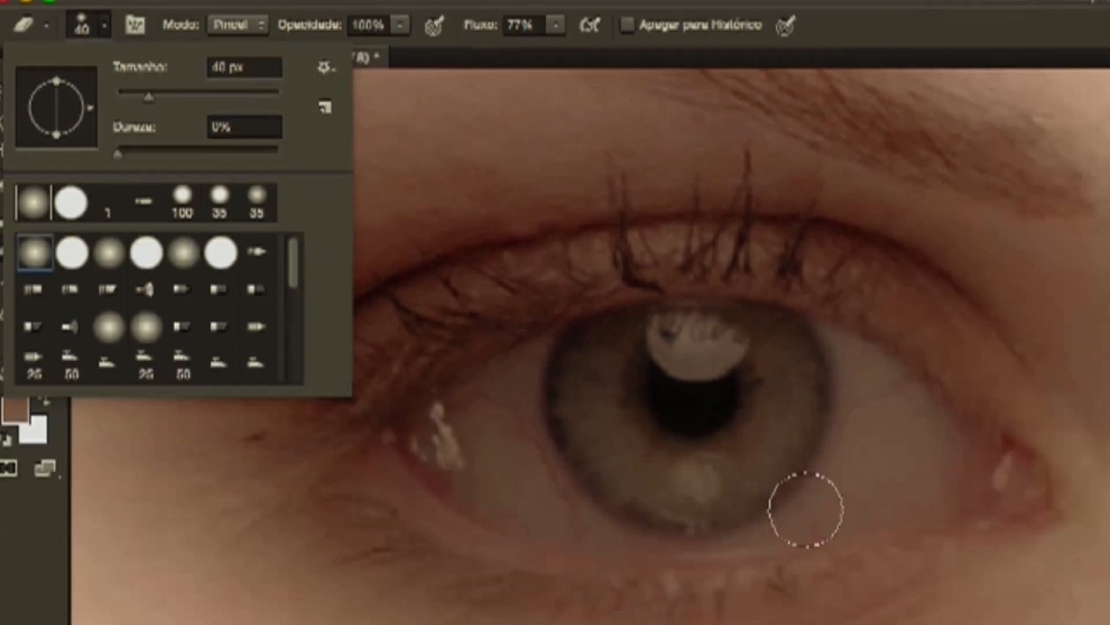
{"action": "mouse_move", "coordinate": [558, 313]}
{"action": "left_mouse_down"}
{"action": "mouse_move", "coordinate": [540, 294]}
{"action": "mouse_move", "coordinate": [564, 323]}
{"action": "mouse_move", "coordinate": [602, 295]}
{"action": "mouse_move", "coordinate": [654, 330]}
{"action": "mouse_move", "coordinate": [590, 393]}
{"action": "mouse_move", "coordinate": [675, 302]}
{"action": "mouse_move", "coordinate": [616, 334]}
{"action": "left_mouse_up"}
{"action": "mouse_move", "coordinate": [440, 353]}
{"action": "left_mouse_down"}
{"action": "mouse_move", "coordinate": [538, 388]}
{"action": "mouse_move", "coordinate": [507, 388]}
{"action": "left_mouse_up"}
{"action": "mouse_move", "coordinate": [515, 373]}
{"action": "left_mouse_down"}
{"action": "mouse_move", "coordinate": [593, 412]}
{"action": "mouse_move", "coordinate": [454, 412]}
{"action": "mouse_move", "coordinate": [222, 383]}
{"action": "mouse_move", "coordinate": [246, 394]}
{"action": "mouse_move", "coordinate": [181, 371]}
{"action": "mouse_move", "coordinate": [309, 323]}
{"action": "mouse_move", "coordinate": [265, 315]}
{"action": "mouse_move", "coordinate": [392, 305]}
{"action": "mouse_move", "coordinate": [489, 329]}
{"action": "mouse_move", "coordinate": [557, 389]}
{"action": "mouse_move", "coordinate": [581, 383]}
{"action": "mouse_move", "coordinate": [648, 463]}
{"action": "left_mouse_up"}
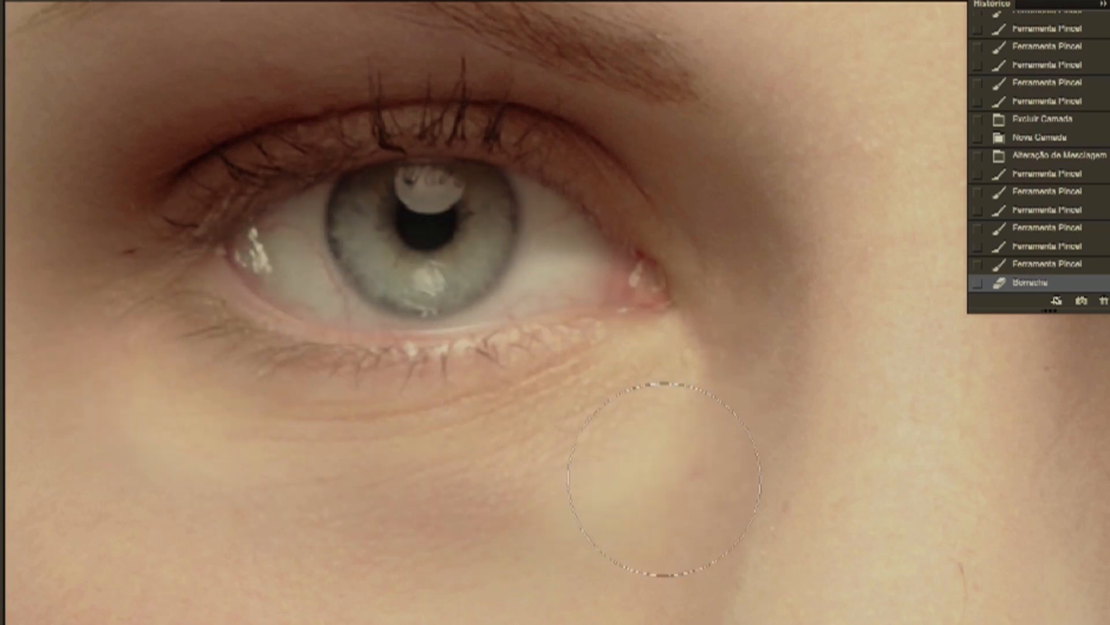
Step: Erase the excess shading from the skin under the left-hand eye with a larger soft Eraser
{"action": "mouse_move", "coordinate": [614, 509]}
{"action": "left_mouse_down"}
{"action": "mouse_move", "coordinate": [586, 491]}
{"action": "mouse_move", "coordinate": [265, 516]}
{"action": "mouse_move", "coordinate": [199, 486]}
{"action": "left_mouse_up"}
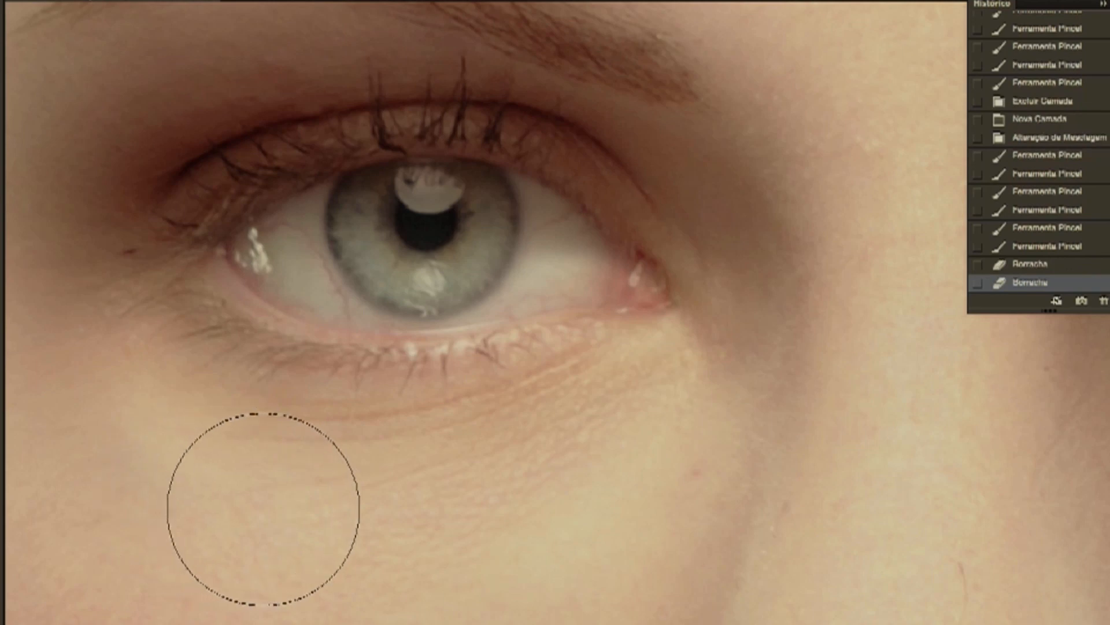
{"action": "key", "text": "ctrl+minus"}
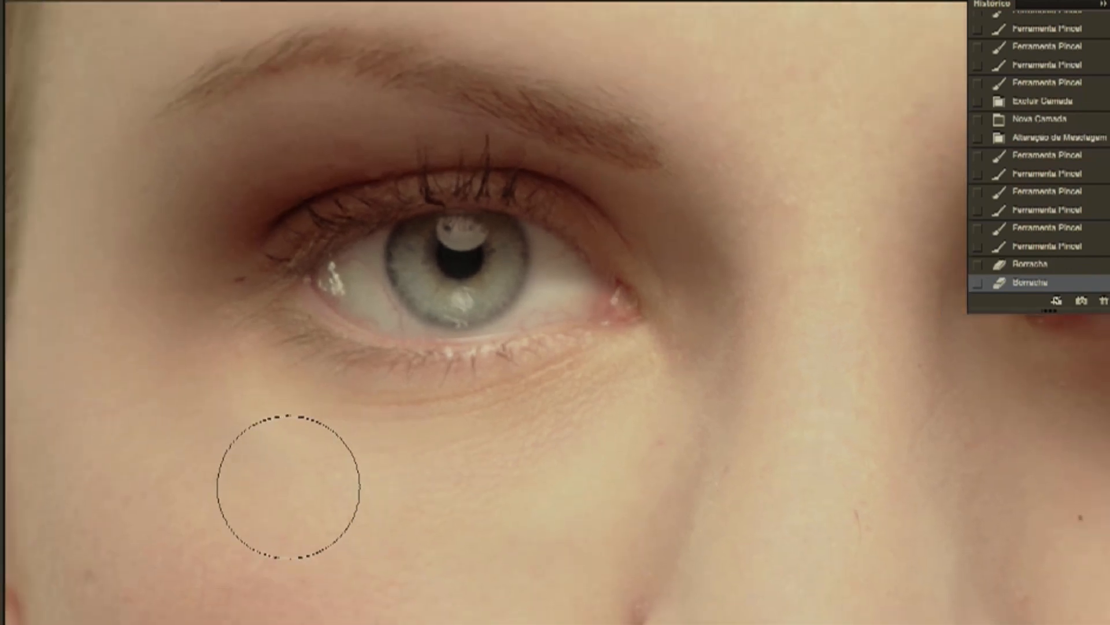
{"action": "mouse_move", "coordinate": [350, 498]}
{"action": "left_mouse_down"}
{"action": "mouse_move", "coordinate": [243, 453]}
{"action": "mouse_move", "coordinate": [173, 375]}
{"action": "mouse_move", "coordinate": [164, 404]}
{"action": "mouse_move", "coordinate": [257, 435]}
{"action": "mouse_move", "coordinate": [600, 511]}
{"action": "mouse_move", "coordinate": [487, 520]}
{"action": "mouse_move", "coordinate": [637, 454]}
{"action": "mouse_move", "coordinate": [645, 418]}
{"action": "mouse_move", "coordinate": [571, 353]}
{"action": "mouse_move", "coordinate": [571, 385]}
{"action": "mouse_move", "coordinate": [457, 380]}
{"action": "left_mouse_up"}
Step: Clean leftover shading off the left-hand eye's iris and along its lower lid with the Eraser
{"action": "key", "text": "ctrl+plus"}
{"action": "key", "text": "ctrl+plus"}
{"action": "key", "text": "ctrl+plus"}
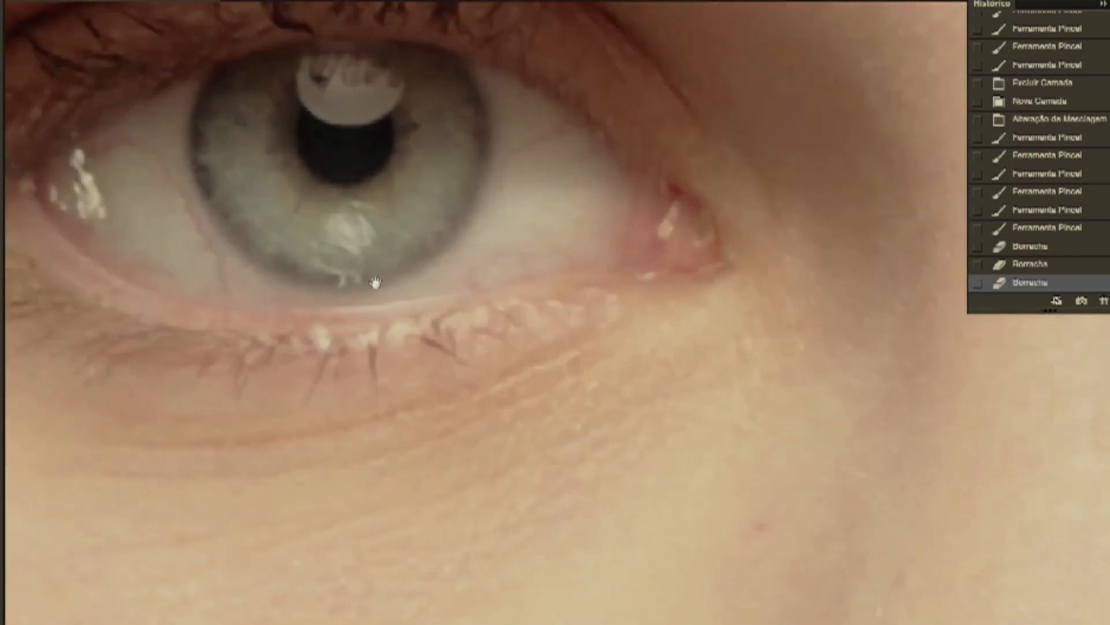
{"action": "mouse_move", "coordinate": [410, 300]}
{"action": "left_mouse_down"}
{"action": "mouse_move", "coordinate": [496, 382]}
{"action": "mouse_move", "coordinate": [533, 393]}
{"action": "mouse_move", "coordinate": [419, 368]}
{"action": "mouse_move", "coordinate": [408, 414]}
{"action": "mouse_move", "coordinate": [439, 417]}
{"action": "left_mouse_up"}
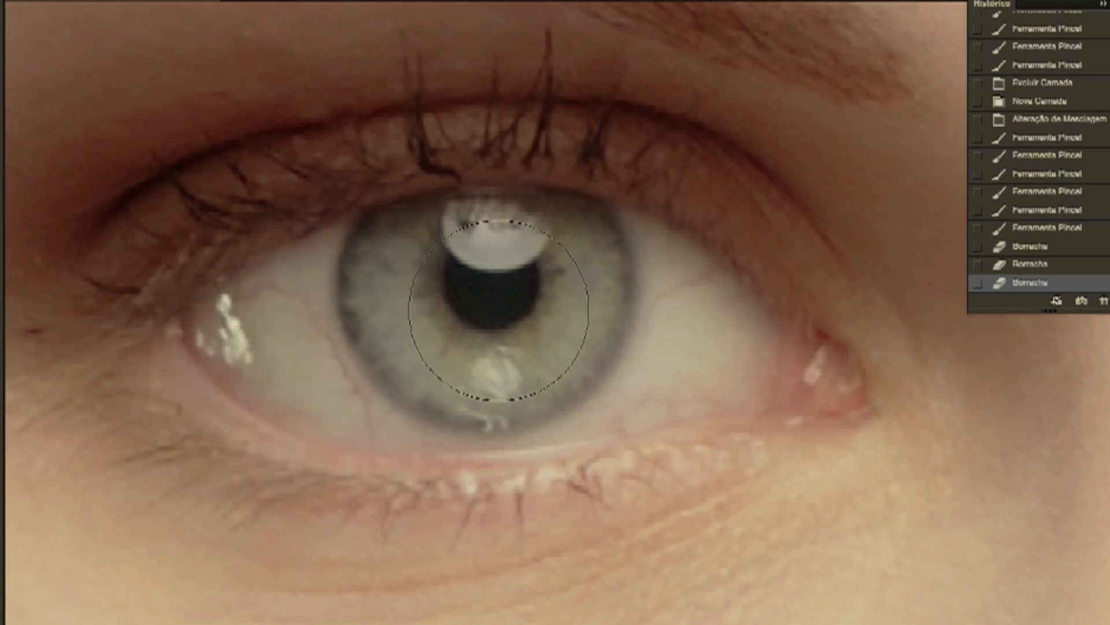
{"action": "mouse_move", "coordinate": [639, 340]}
{"action": "left_mouse_down"}
{"action": "mouse_move", "coordinate": [684, 361]}
{"action": "mouse_move", "coordinate": [615, 326]}
{"action": "mouse_move", "coordinate": [512, 370]}
{"action": "left_mouse_up"}
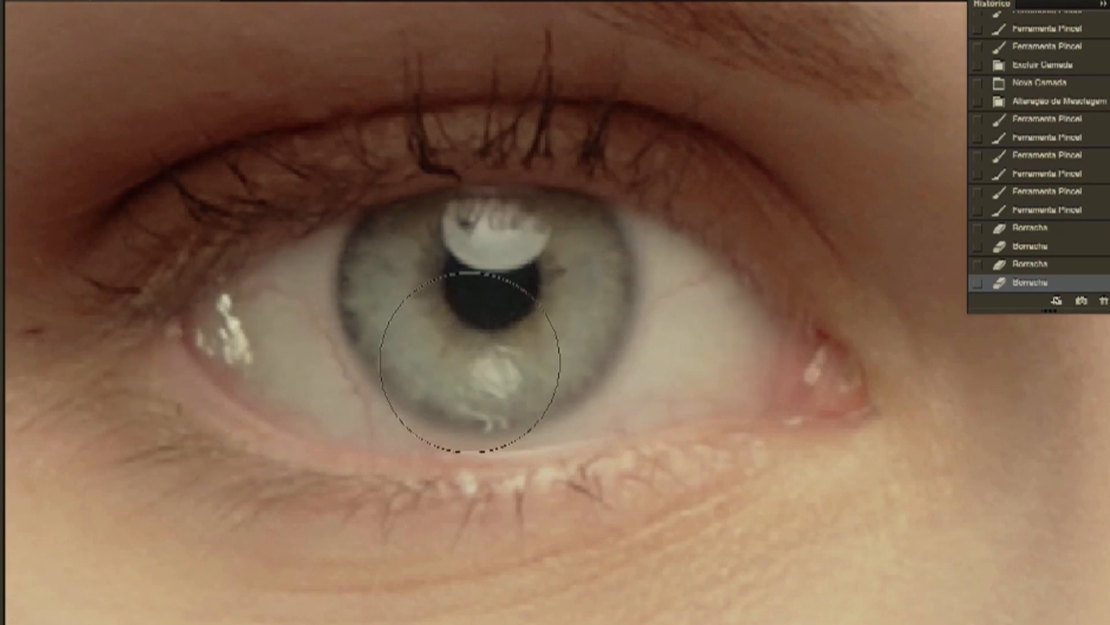
{"action": "scroll", "coordinate": [508, 376], "scroll_direction": "down", "scroll_amount": 4}
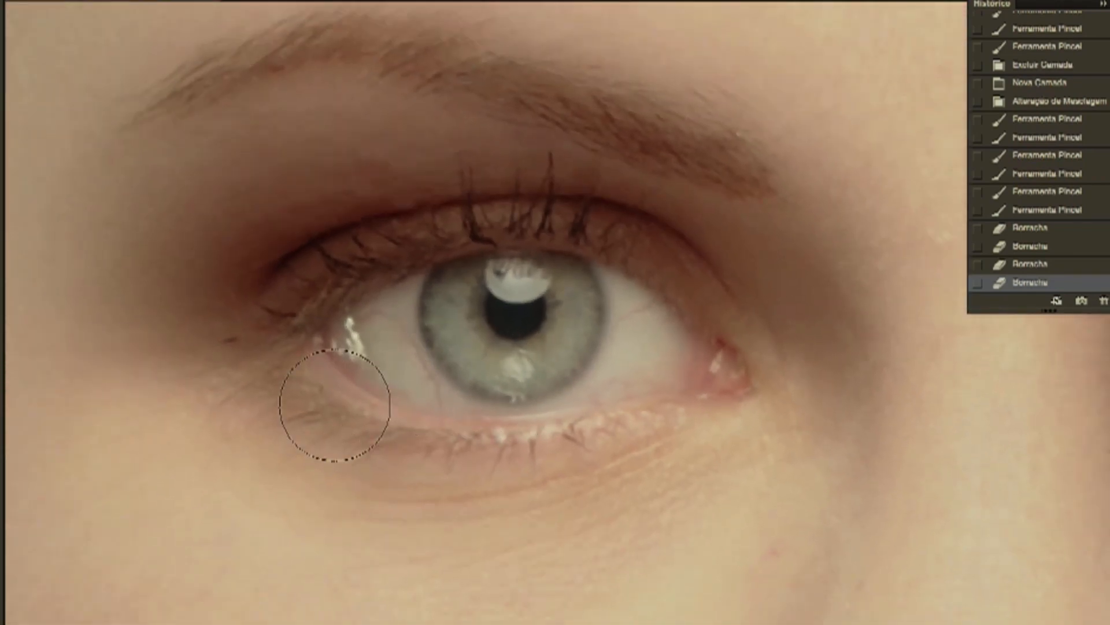
{"action": "mouse_move", "coordinate": [334, 405]}
{"action": "left_mouse_down"}
{"action": "mouse_move", "coordinate": [535, 365]}
{"action": "mouse_move", "coordinate": [682, 415]}
{"action": "left_mouse_up"}
Step: Erase the shading from the right-hand eye's iris, white and lower lid
{"action": "key", "text": "space"}
{"action": "mouse_move", "coordinate": [1051, 429]}
{"action": "left_mouse_down"}
{"action": "mouse_move", "coordinate": [786, 397]}
{"action": "mouse_move", "coordinate": [301, 375]}
{"action": "mouse_move", "coordinate": [179, 384]}
{"action": "left_mouse_up"}
{"action": "mouse_move", "coordinate": [434, 324]}
{"action": "left_mouse_down"}
{"action": "mouse_move", "coordinate": [407, 397]}
{"action": "mouse_move", "coordinate": [531, 466]}
{"action": "mouse_move", "coordinate": [481, 540]}
{"action": "mouse_move", "coordinate": [347, 422]}
{"action": "mouse_move", "coordinate": [225, 391]}
{"action": "left_mouse_up"}
{"action": "mouse_move", "coordinate": [278, 502]}
{"action": "left_mouse_down"}
{"action": "mouse_move", "coordinate": [492, 565]}
{"action": "mouse_move", "coordinate": [442, 614]}
{"action": "mouse_move", "coordinate": [292, 568]}
{"action": "mouse_move", "coordinate": [224, 590]}
{"action": "mouse_move", "coordinate": [359, 598]}
{"action": "mouse_move", "coordinate": [365, 581]}
{"action": "mouse_move", "coordinate": [277, 612]}
{"action": "mouse_move", "coordinate": [558, 575]}
{"action": "mouse_move", "coordinate": [582, 592]}
{"action": "mouse_move", "coordinate": [679, 529]}
{"action": "mouse_move", "coordinate": [716, 442]}
{"action": "mouse_move", "coordinate": [824, 422]}
{"action": "left_mouse_up"}
{"action": "mouse_move", "coordinate": [784, 460]}
{"action": "left_mouse_down"}
{"action": "mouse_move", "coordinate": [712, 417]}
{"action": "mouse_move", "coordinate": [607, 456]}
{"action": "mouse_move", "coordinate": [624, 378]}
{"action": "mouse_move", "coordinate": [602, 388]}
{"action": "mouse_move", "coordinate": [626, 371]}
{"action": "mouse_move", "coordinate": [719, 398]}
{"action": "mouse_move", "coordinate": [760, 391]}
{"action": "mouse_move", "coordinate": [749, 371]}
{"action": "mouse_move", "coordinate": [790, 378]}
{"action": "mouse_move", "coordinate": [679, 322]}
{"action": "mouse_move", "coordinate": [555, 287]}
{"action": "mouse_move", "coordinate": [445, 299]}
{"action": "mouse_move", "coordinate": [362, 364]}
{"action": "left_mouse_up"}
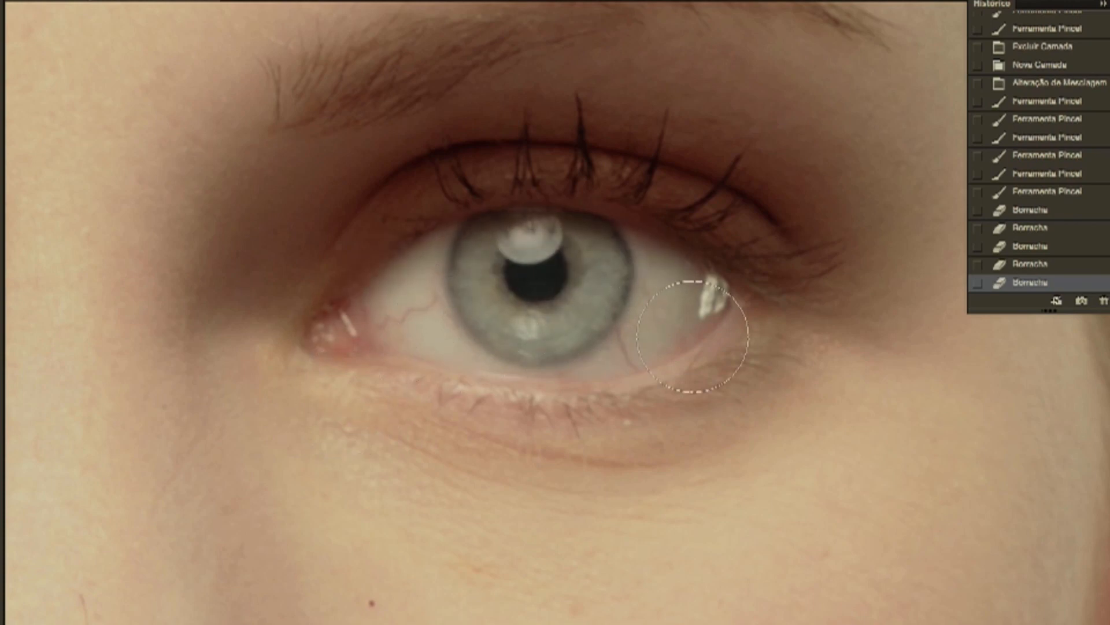
{"action": "mouse_move", "coordinate": [663, 316]}
{"action": "left_mouse_down"}
{"action": "mouse_move", "coordinate": [815, 383]}
{"action": "mouse_move", "coordinate": [914, 397]}
{"action": "left_mouse_up"}
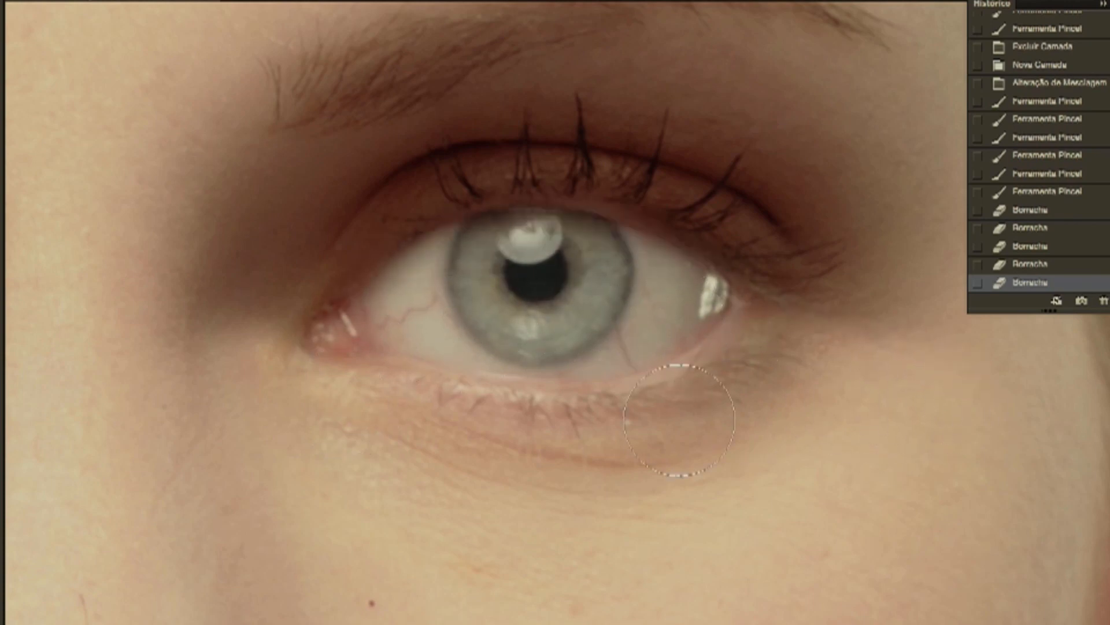
{"action": "mouse_move", "coordinate": [302, 466]}
{"action": "left_mouse_down"}
{"action": "mouse_move", "coordinate": [387, 415]}
{"action": "mouse_move", "coordinate": [449, 454]}
{"action": "left_mouse_up"}
Step: Erase the remaining shading spill beneath both eyes and across the upper cheeks
{"action": "key", "text": "ctrl+minus"}
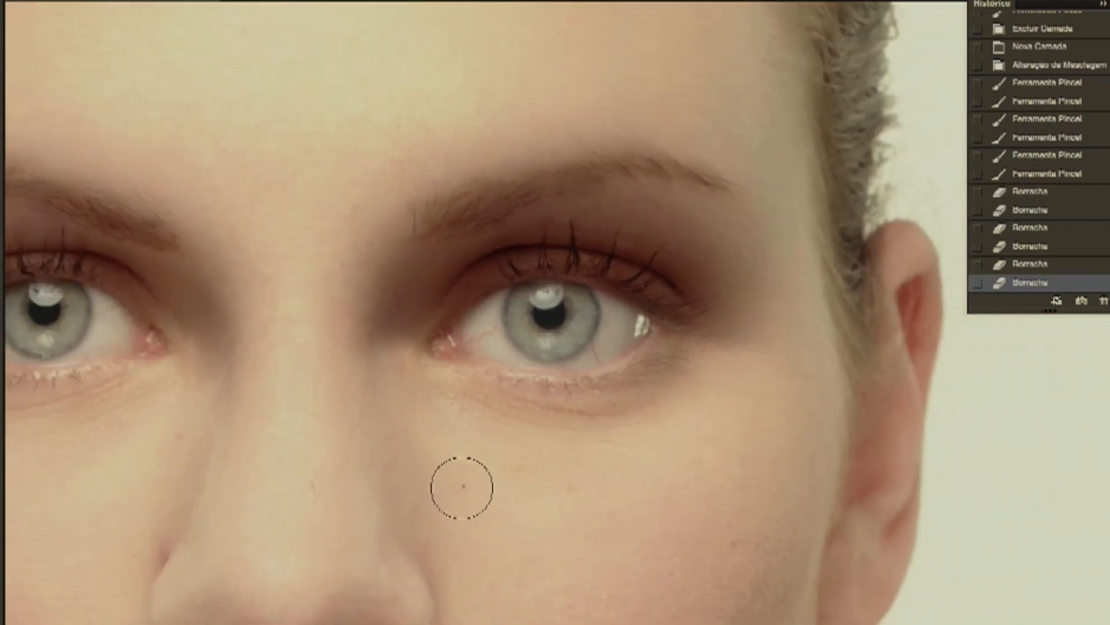
{"action": "key", "text": "ctrl+minus"}
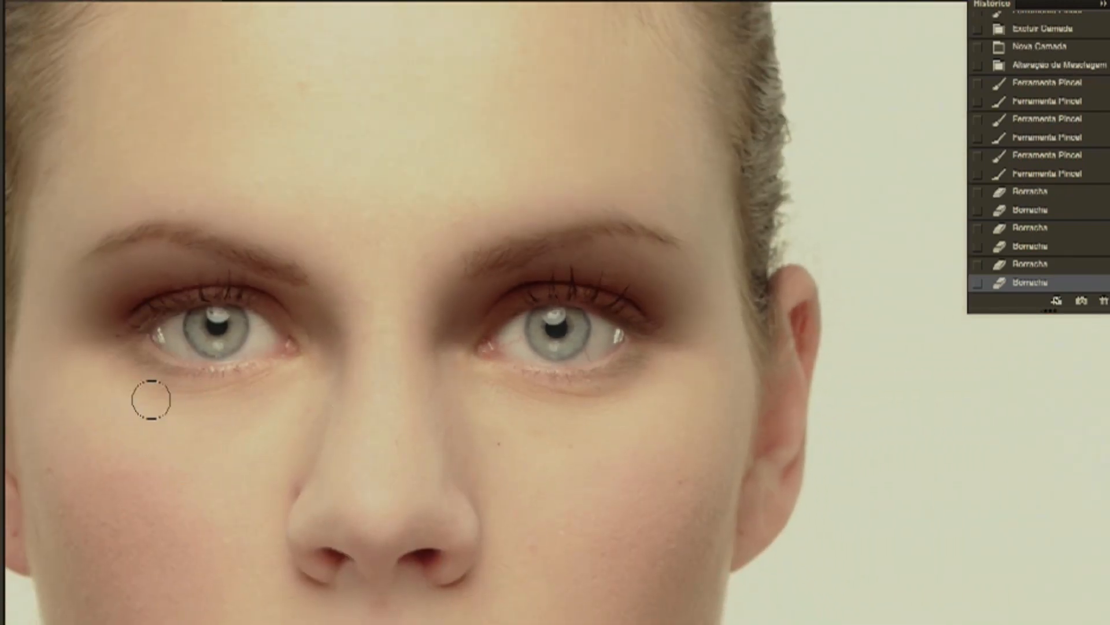
{"action": "mouse_move", "coordinate": [177, 419]}
{"action": "left_mouse_down"}
{"action": "mouse_move", "coordinate": [300, 401]}
{"action": "mouse_move", "coordinate": [329, 433]}
{"action": "left_mouse_up"}
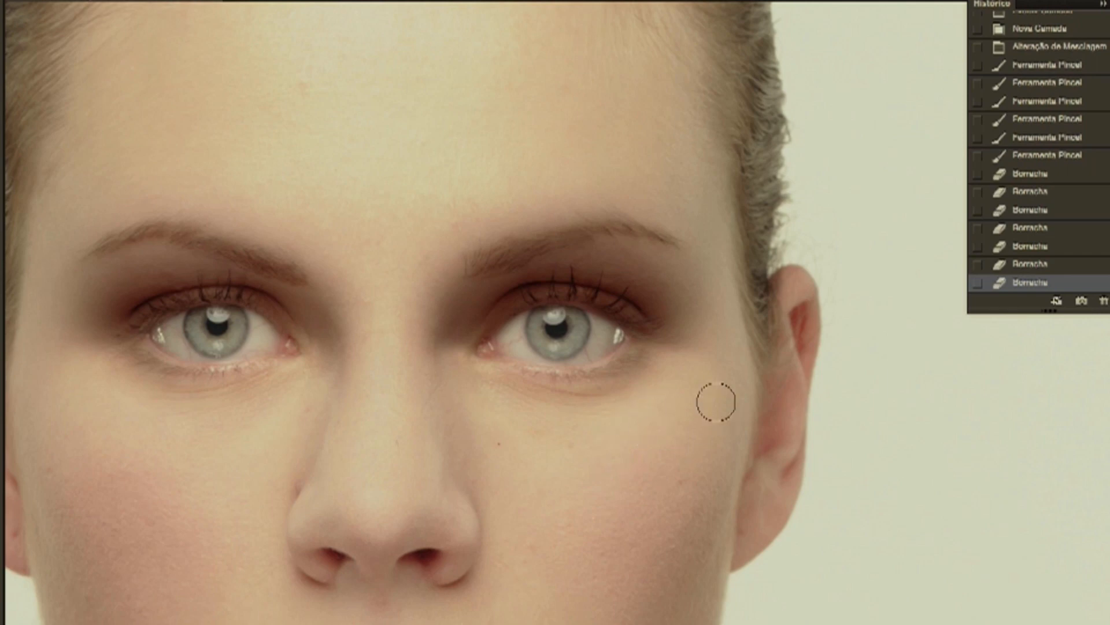
{"action": "left_click_drag", "start_coordinate": [430, 399], "coordinate": [328, 412]}
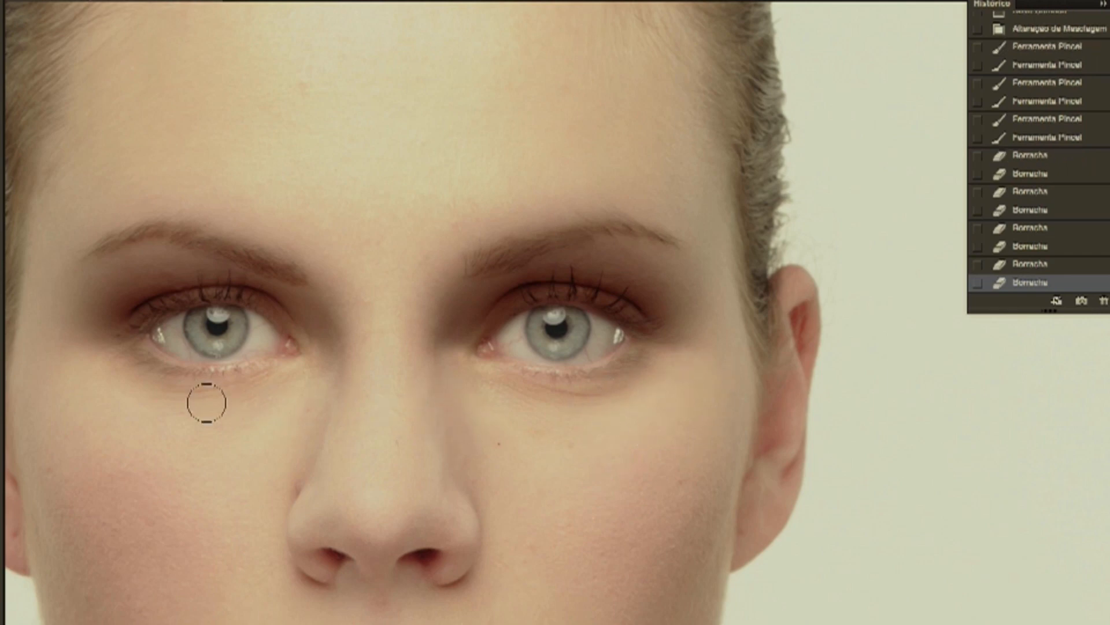
Step: Lower the Eraser's flow to 28%
{"action": "key", "text": "ctrl+plus"}
{"action": "key", "text": "ctrl+plus"}
{"action": "key", "text": "ctrl+plus"}
{"action": "key", "text": "ctrl+minus"}
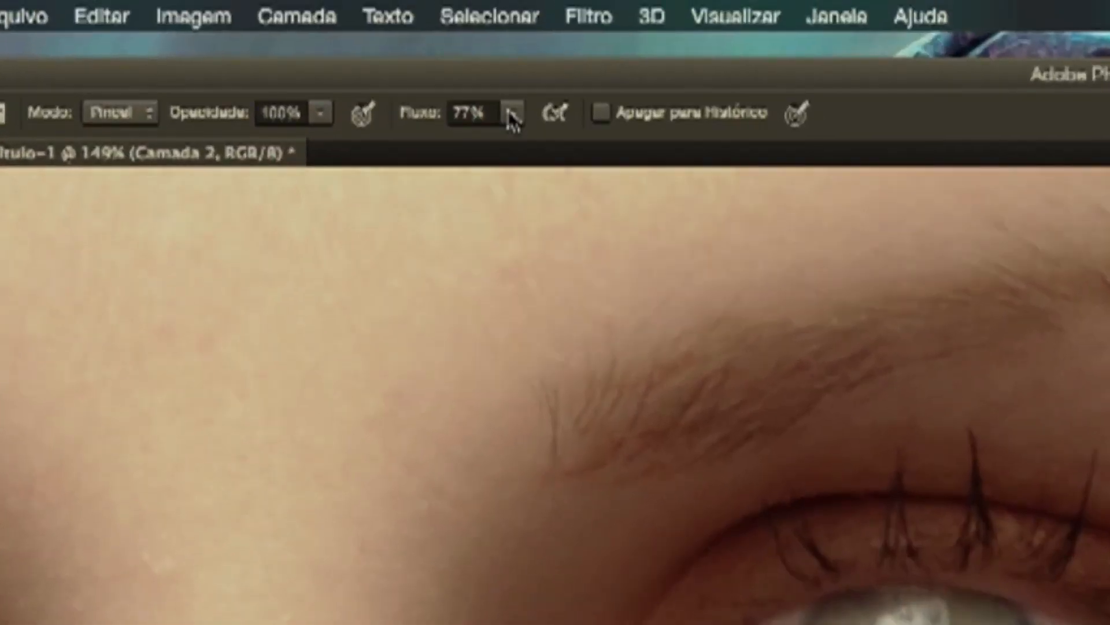
{"action": "left_click", "coordinate": [510, 113]}
{"action": "left_click_drag", "start_coordinate": [491, 142], "coordinate": [466, 143]}
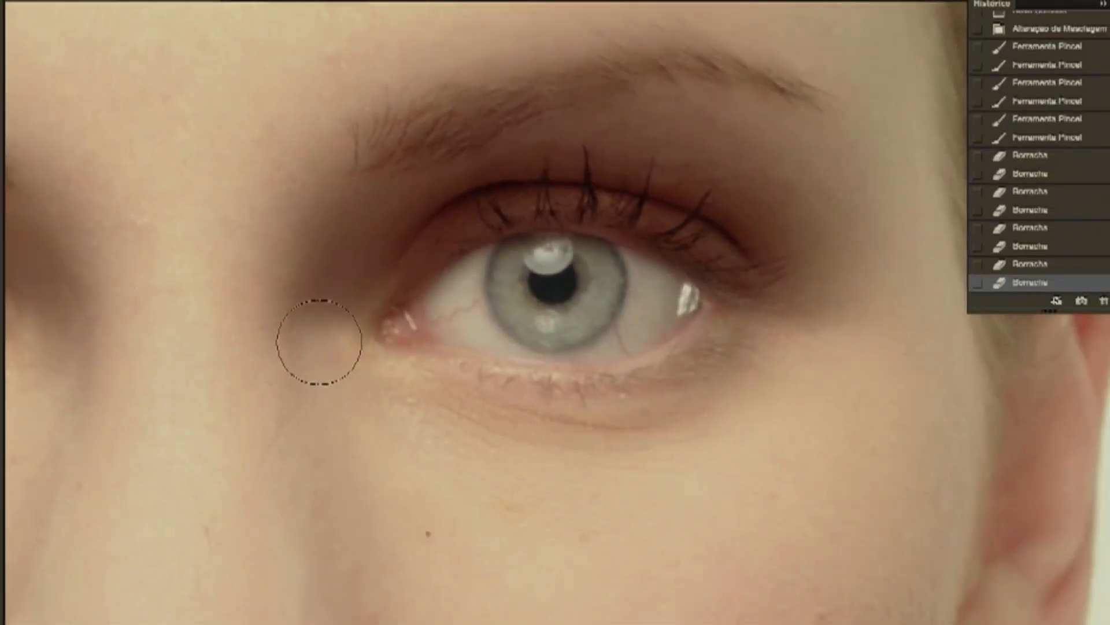
Step: Soften the shading at the right-hand eye's inner corner, from beside the nose up to the brow's start
{"action": "key", "text": "ctrl+minus"}
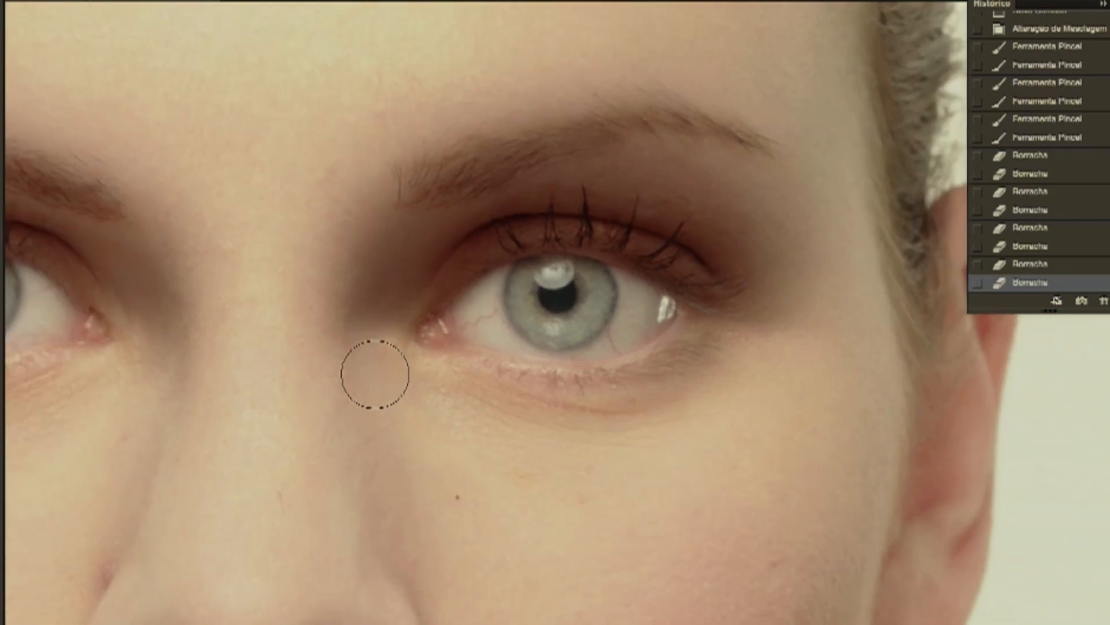
{"action": "left_click_drag", "start_coordinate": [373, 347], "coordinate": [369, 367]}
{"action": "left_click_drag", "start_coordinate": [354, 321], "coordinate": [347, 298]}
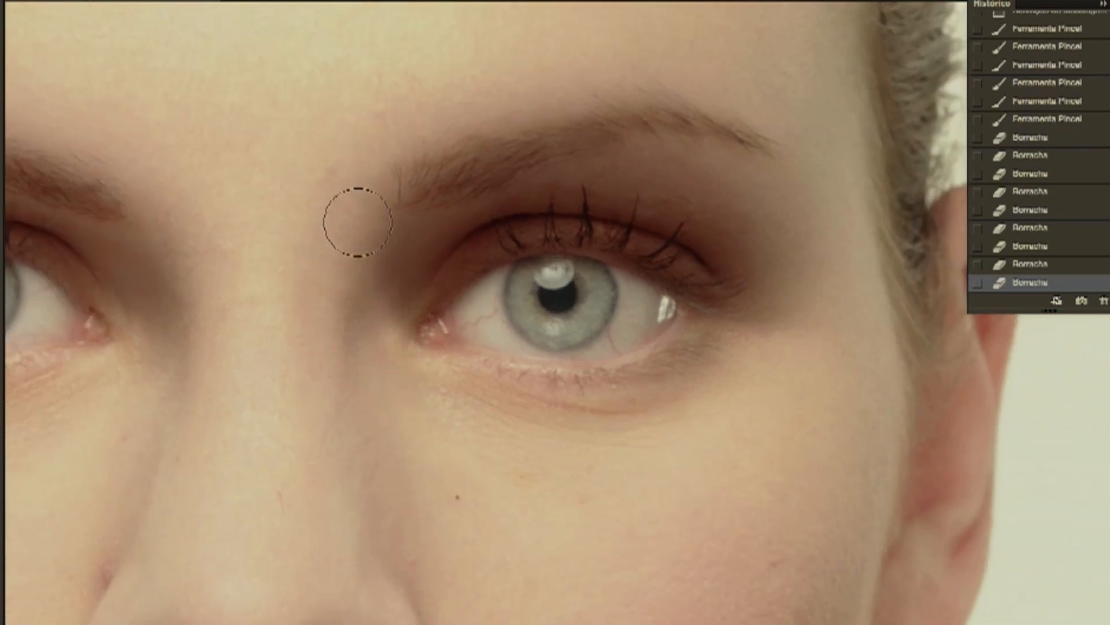
{"action": "mouse_move", "coordinate": [371, 210]}
{"action": "left_mouse_down"}
{"action": "mouse_move", "coordinate": [435, 151]}
{"action": "mouse_move", "coordinate": [398, 173]}
{"action": "left_mouse_up"}
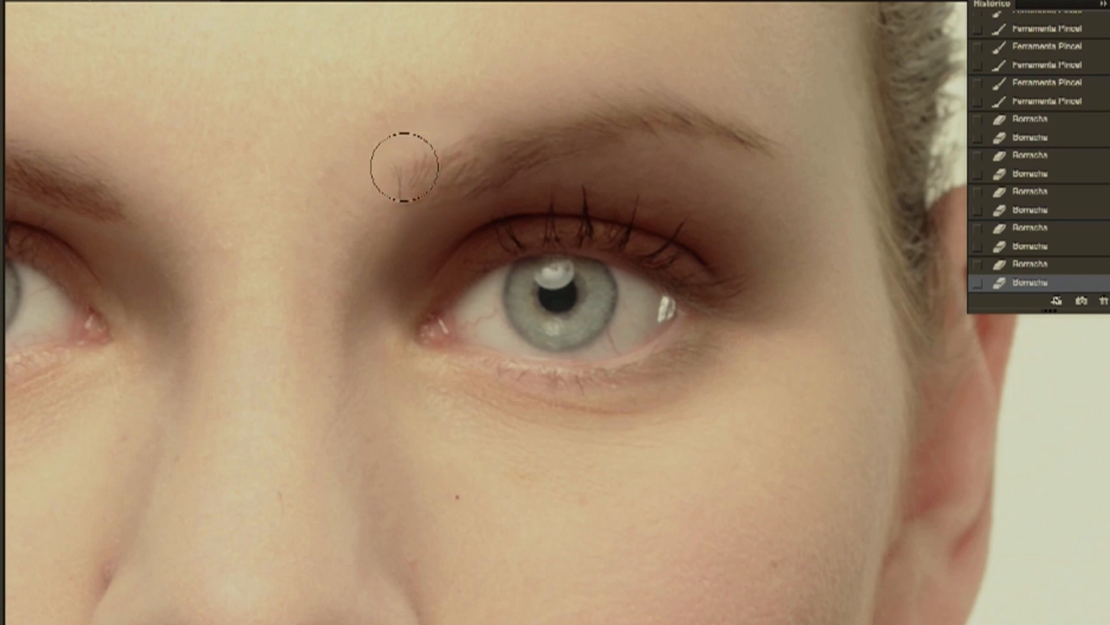
Step: Erase the shading covering the right-hand eyebrow along its whole length
{"action": "mouse_move", "coordinate": [479, 156]}
{"action": "left_mouse_down"}
{"action": "mouse_move", "coordinate": [602, 132]}
{"action": "mouse_move", "coordinate": [712, 133]}
{"action": "mouse_move", "coordinate": [815, 154]}
{"action": "left_mouse_up"}
{"action": "mouse_move", "coordinate": [668, 98]}
{"action": "left_mouse_down"}
{"action": "mouse_move", "coordinate": [566, 105]}
{"action": "mouse_move", "coordinate": [454, 139]}
{"action": "left_mouse_up"}
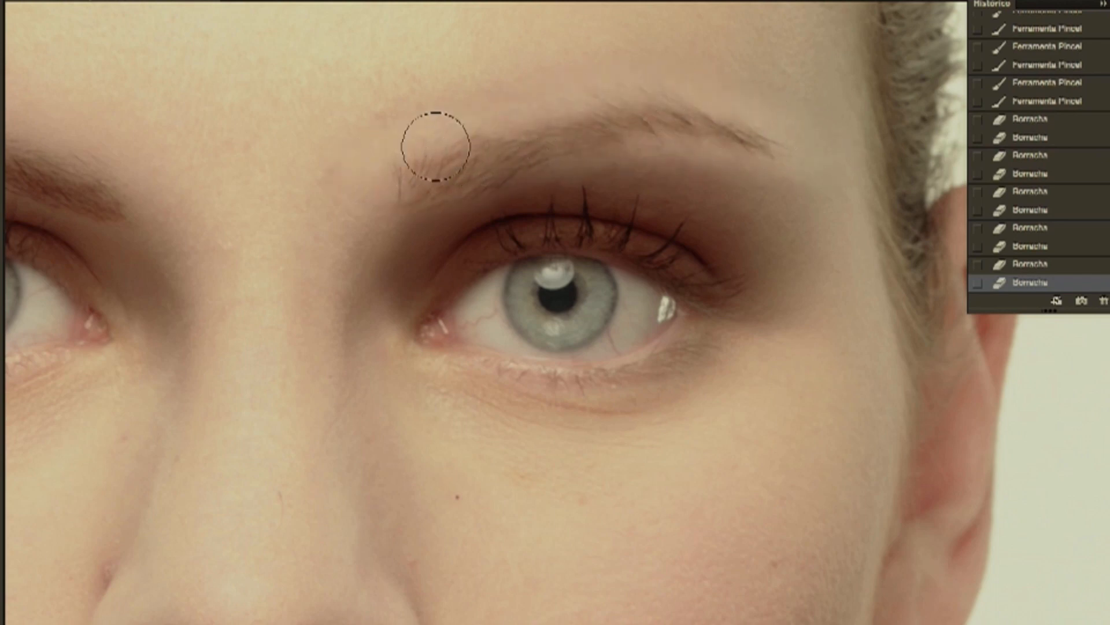
{"action": "mouse_move", "coordinate": [512, 112]}
{"action": "left_mouse_down"}
{"action": "mouse_move", "coordinate": [372, 182]}
{"action": "mouse_move", "coordinate": [361, 218]}
{"action": "mouse_move", "coordinate": [437, 164]}
{"action": "mouse_move", "coordinate": [485, 149]}
{"action": "mouse_move", "coordinate": [747, 116]}
{"action": "left_mouse_up"}
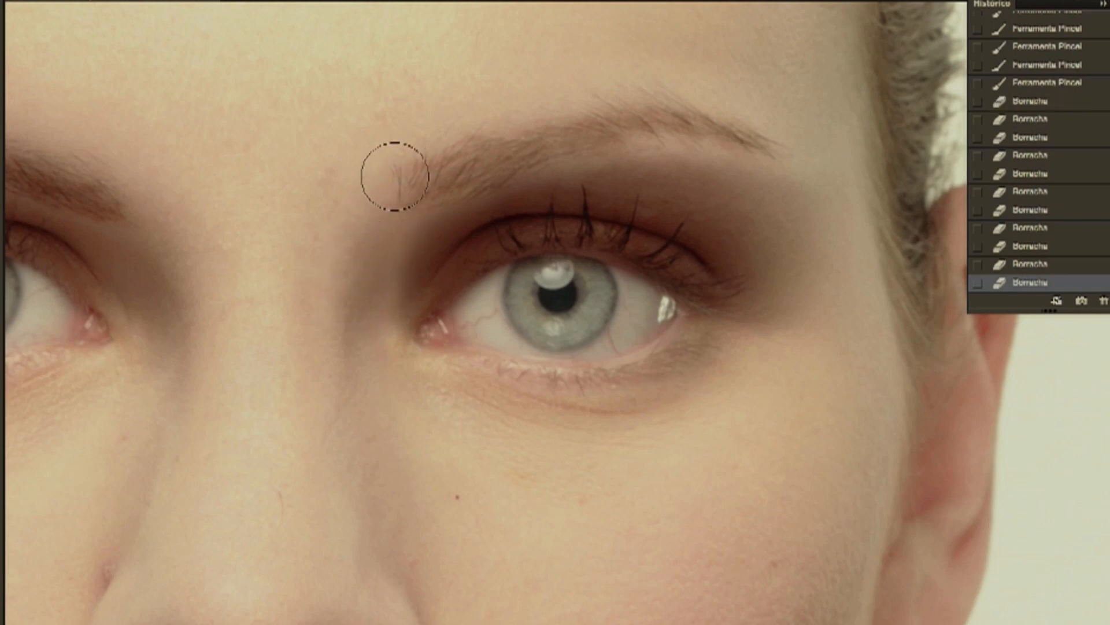
Step: Feather the shading beside the nose and toward the temple around the right-hand eye with a larger Eraser
{"action": "mouse_move", "coordinate": [326, 323]}
{"action": "left_mouse_down"}
{"action": "mouse_move", "coordinate": [369, 332]}
{"action": "mouse_move", "coordinate": [358, 434]}
{"action": "mouse_move", "coordinate": [370, 229]}
{"action": "left_mouse_up"}
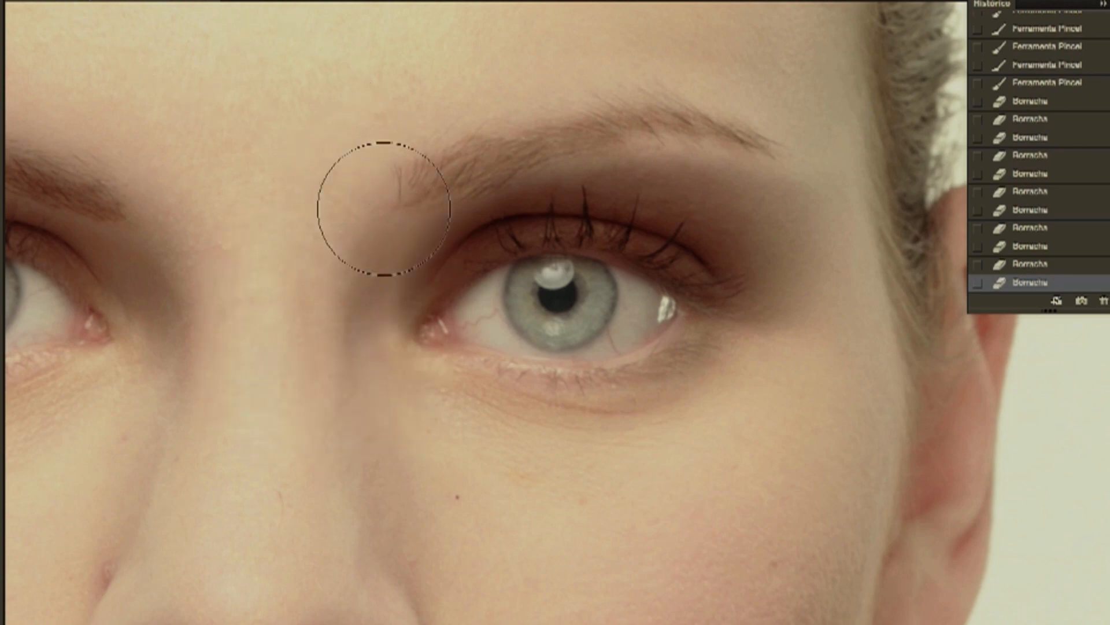
{"action": "mouse_move", "coordinate": [342, 275]}
{"action": "left_mouse_down"}
{"action": "mouse_move", "coordinate": [350, 299]}
{"action": "mouse_move", "coordinate": [498, 183]}
{"action": "mouse_move", "coordinate": [532, 132]}
{"action": "mouse_move", "coordinate": [659, 132]}
{"action": "mouse_move", "coordinate": [675, 97]}
{"action": "mouse_move", "coordinate": [790, 228]}
{"action": "mouse_move", "coordinate": [753, 359]}
{"action": "left_mouse_up"}
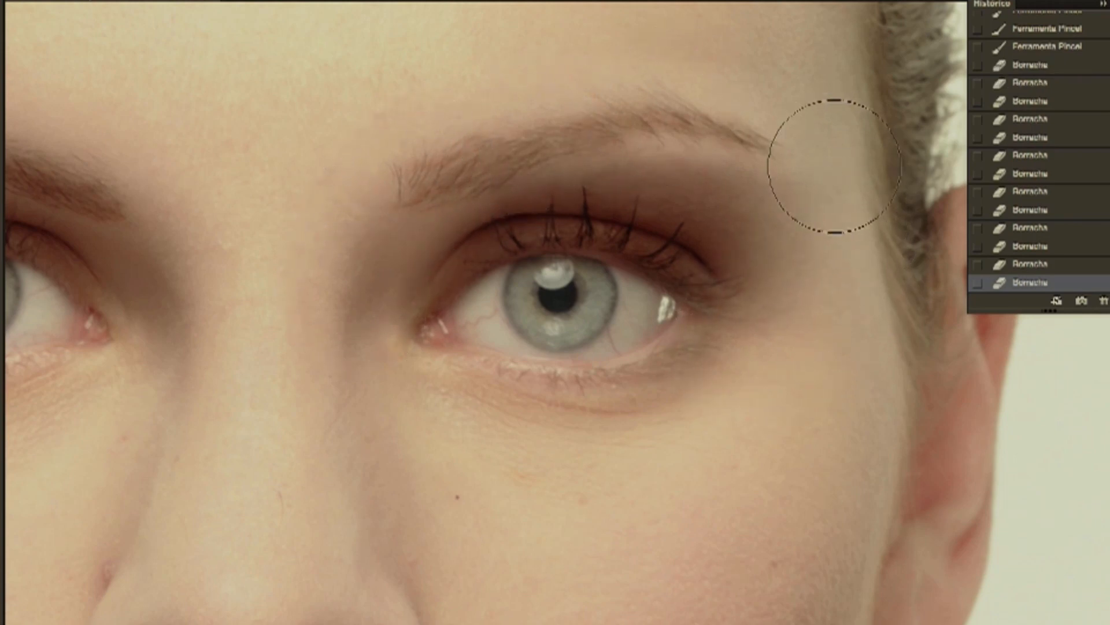
{"action": "mouse_move", "coordinate": [840, 210]}
{"action": "left_mouse_down"}
{"action": "mouse_move", "coordinate": [824, 287]}
{"action": "mouse_move", "coordinate": [833, 272]}
{"action": "mouse_move", "coordinate": [846, 332]}
{"action": "mouse_move", "coordinate": [842, 312]}
{"action": "left_mouse_up"}
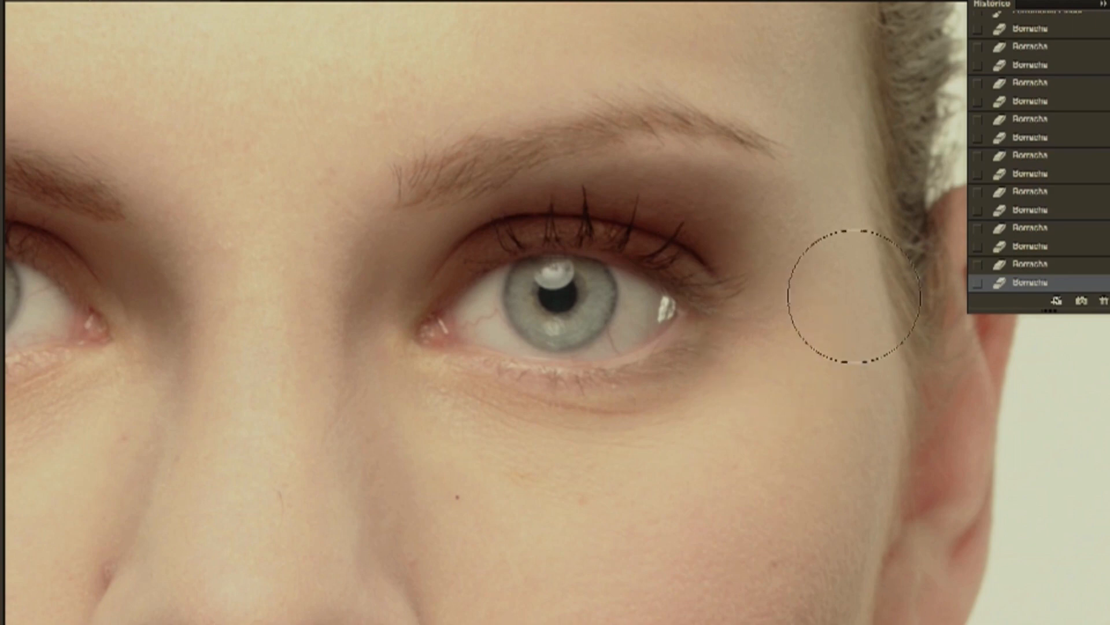
{"action": "mouse_move", "coordinate": [818, 275]}
{"action": "left_mouse_down"}
{"action": "mouse_move", "coordinate": [853, 219]}
{"action": "mouse_move", "coordinate": [850, 229]}
{"action": "mouse_move", "coordinate": [845, 158]}
{"action": "mouse_move", "coordinate": [803, 129]}
{"action": "left_mouse_up"}
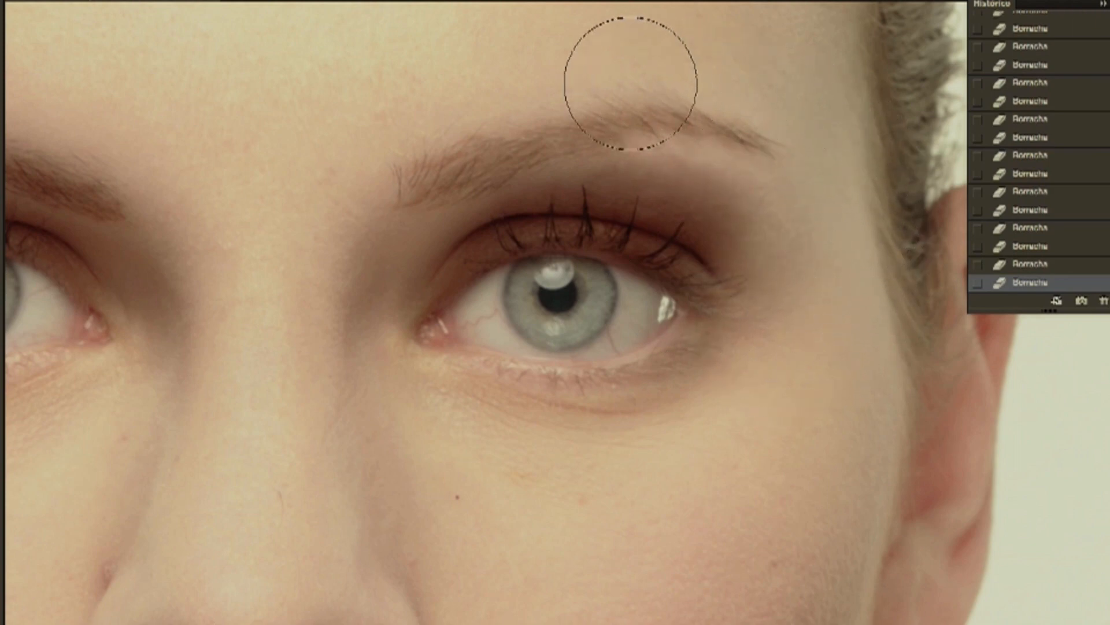
Step: Feather the shading around the left-hand eye's inner corner and eyebrow with the Eraser
{"action": "mouse_move", "coordinate": [134, 201]}
{"action": "left_mouse_down"}
{"action": "mouse_move", "coordinate": [533, 243]}
{"action": "mouse_move", "coordinate": [642, 235]}
{"action": "left_mouse_up"}
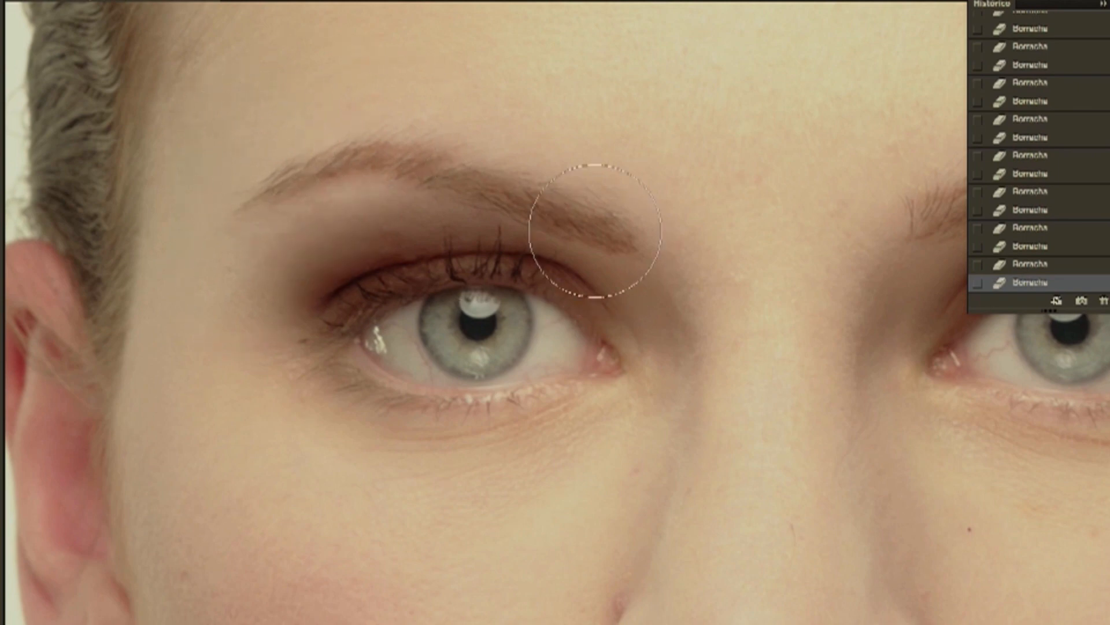
{"action": "left_click_drag", "start_coordinate": [676, 288], "coordinate": [466, 216]}
{"action": "key", "text": "ctrl+minus"}
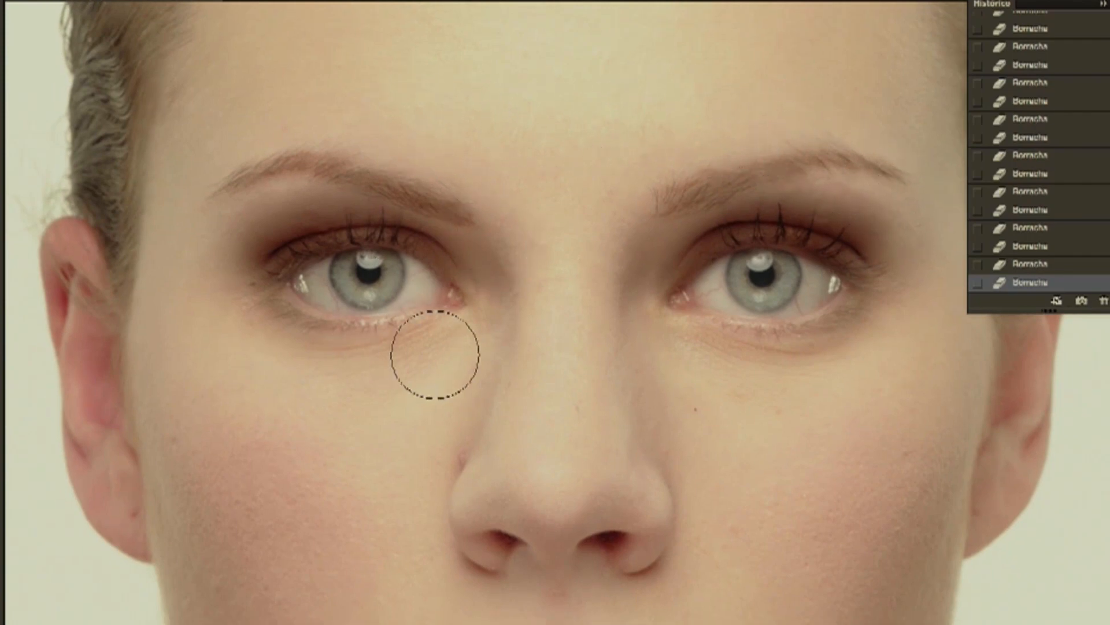
Step: Lower the opacity of the eyeshadow layer Camada 2
{"action": "key", "text": "ctrl+minus"}
{"action": "key", "text": "ctrl+plus"}
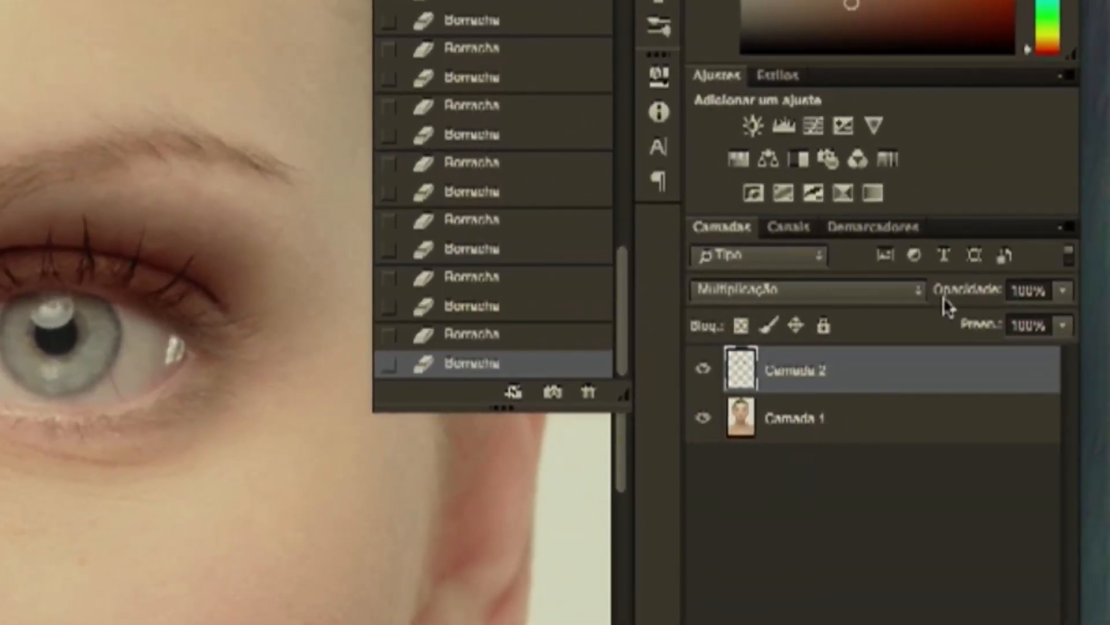
{"action": "left_click_drag", "start_coordinate": [970, 292], "coordinate": [927, 287]}
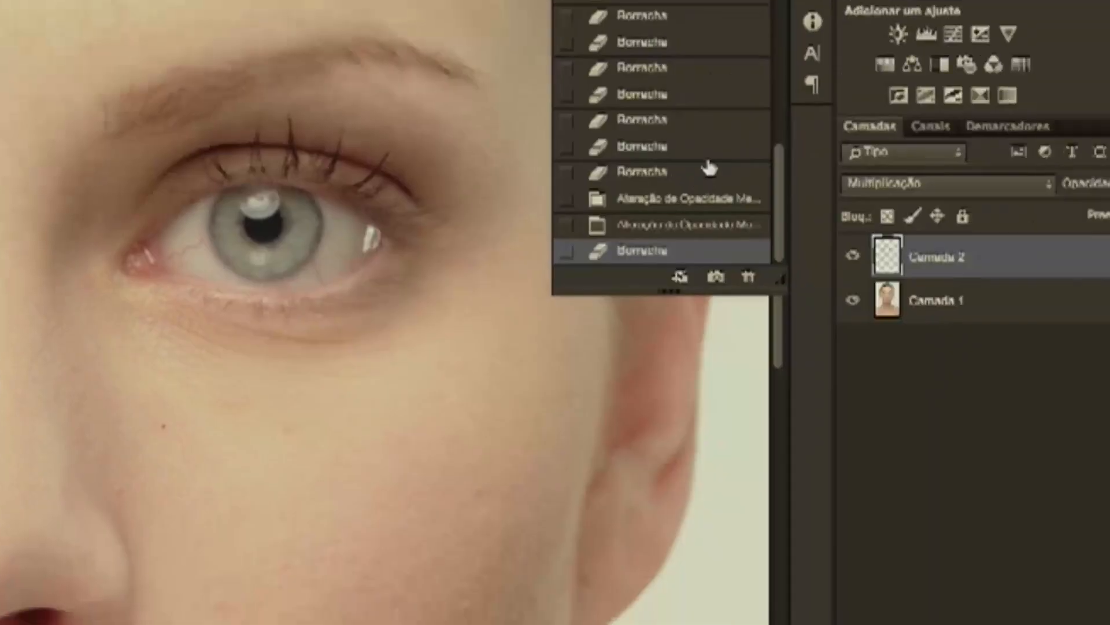
Step: Add a new layer above Camada 2 and change its blending mode
{"action": "key", "text": "super+shift+alt+n"}
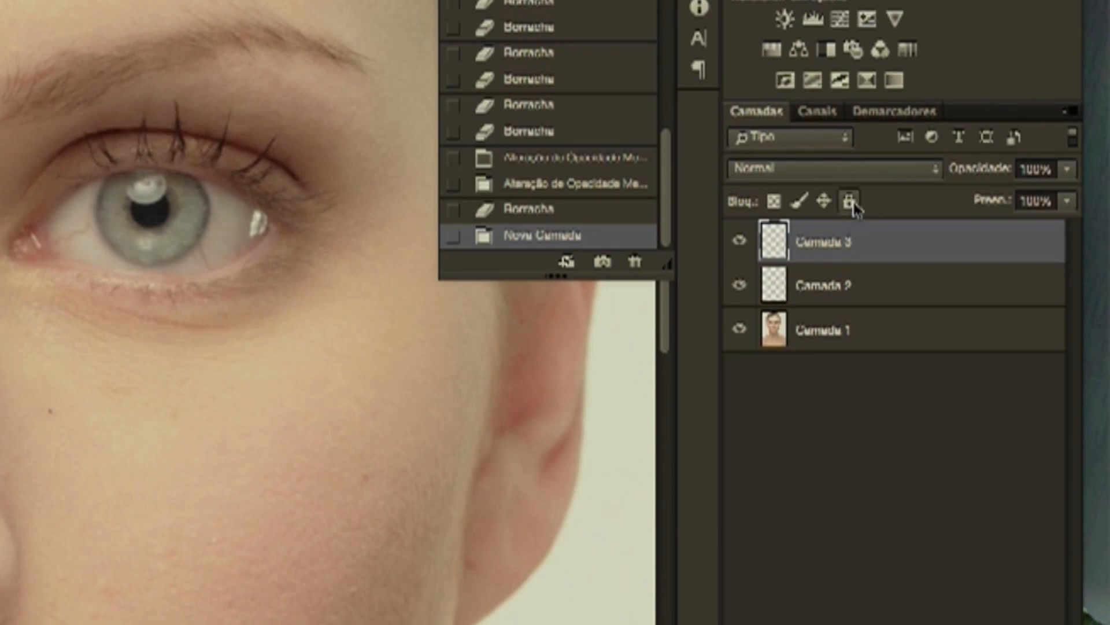
{"action": "left_click", "coordinate": [866, 172]}
{"action": "left_click", "coordinate": [806, 233]}
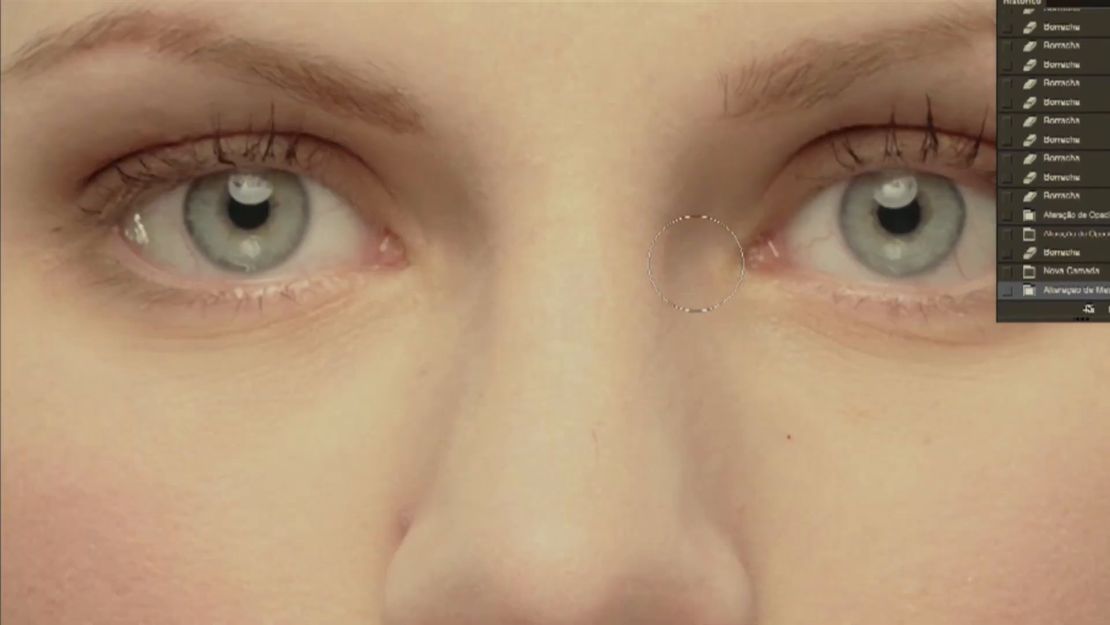
Step: Shrink the Eraser tip for detail work on the left-hand eye and set its flow to 31%
{"action": "key", "text": "super+plus"}
{"action": "left_click_drag", "start_coordinate": [283, 119], "coordinate": [598, 303]}
{"action": "scroll", "coordinate": [598, 303], "scroll_direction": "up", "scroll_amount": 2}
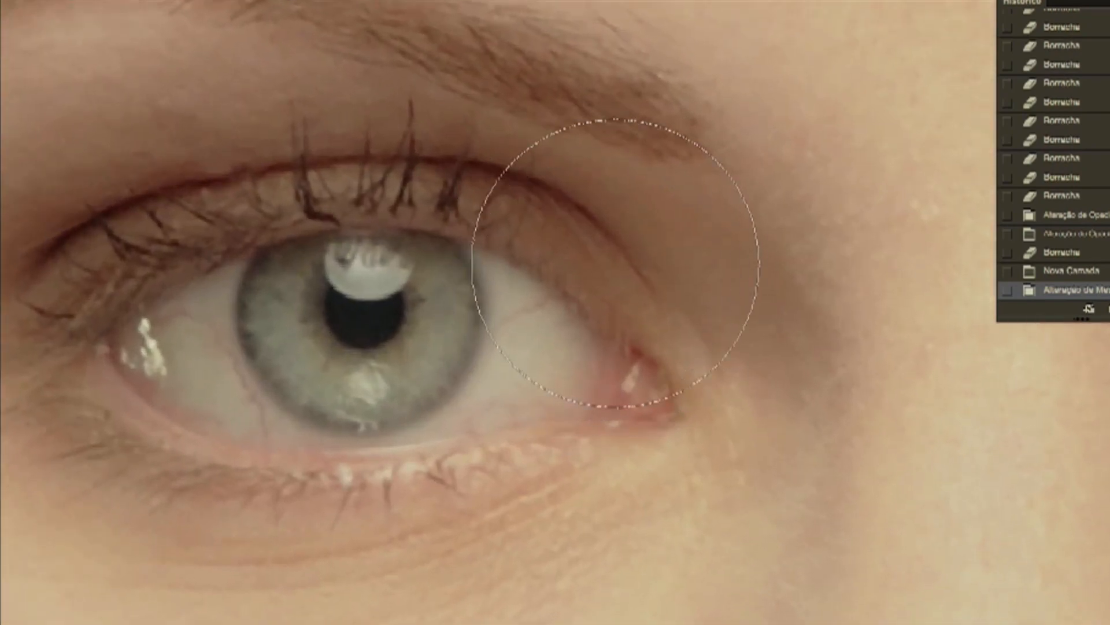
{"action": "mouse_move", "coordinate": [609, 260]}
{"action": "left_mouse_down"}
{"action": "mouse_move", "coordinate": [441, 246]}
{"action": "mouse_move", "coordinate": [484, 258]}
{"action": "mouse_move", "coordinate": [470, 256]}
{"action": "left_mouse_up"}
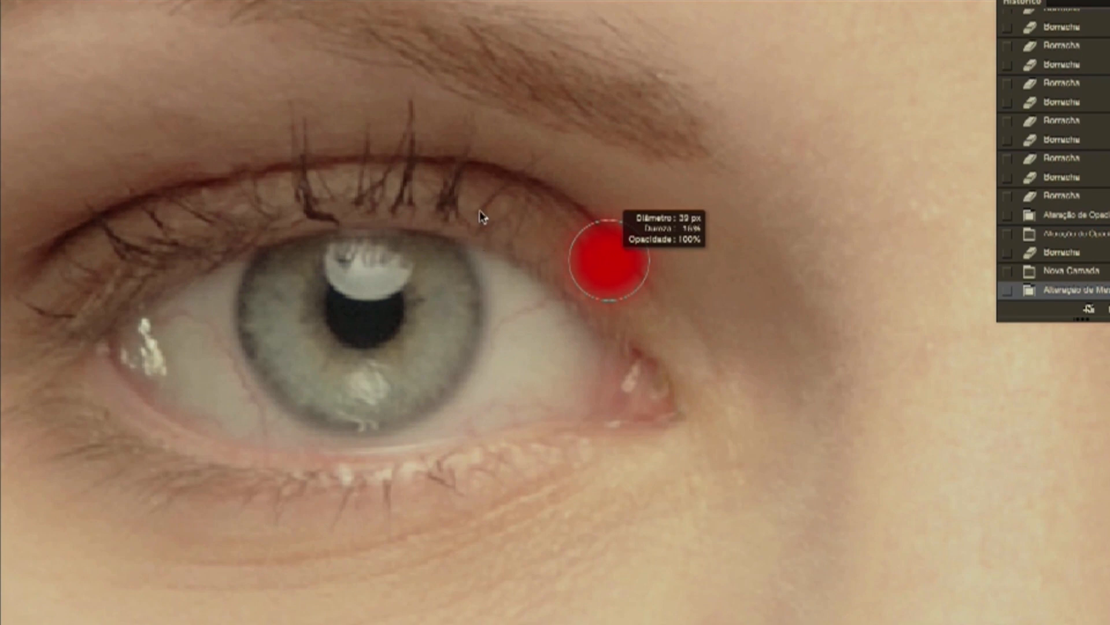
{"action": "left_click_drag", "start_coordinate": [480, 197], "coordinate": [482, 192]}
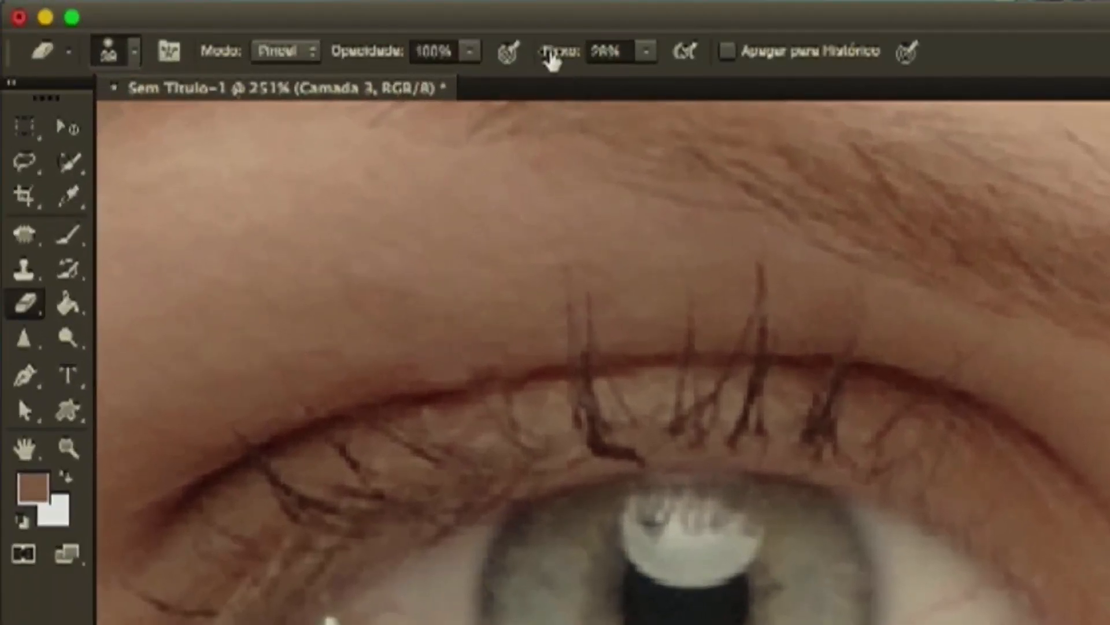
{"action": "left_click", "coordinate": [560, 52]}
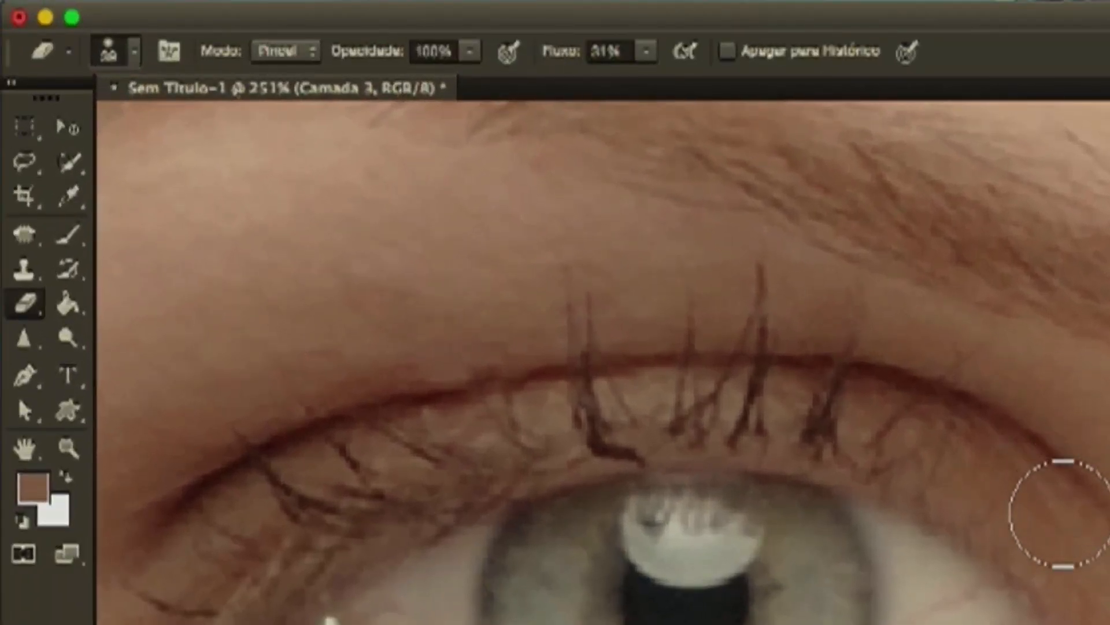
Step: Lower the Eraser's flow, and prepare a soft 34 px Brush tip with 14% hardness and 24% flow
{"action": "left_click_drag", "start_coordinate": [568, 58], "coordinate": [551, 58]}
{"action": "key", "text": "Return"}
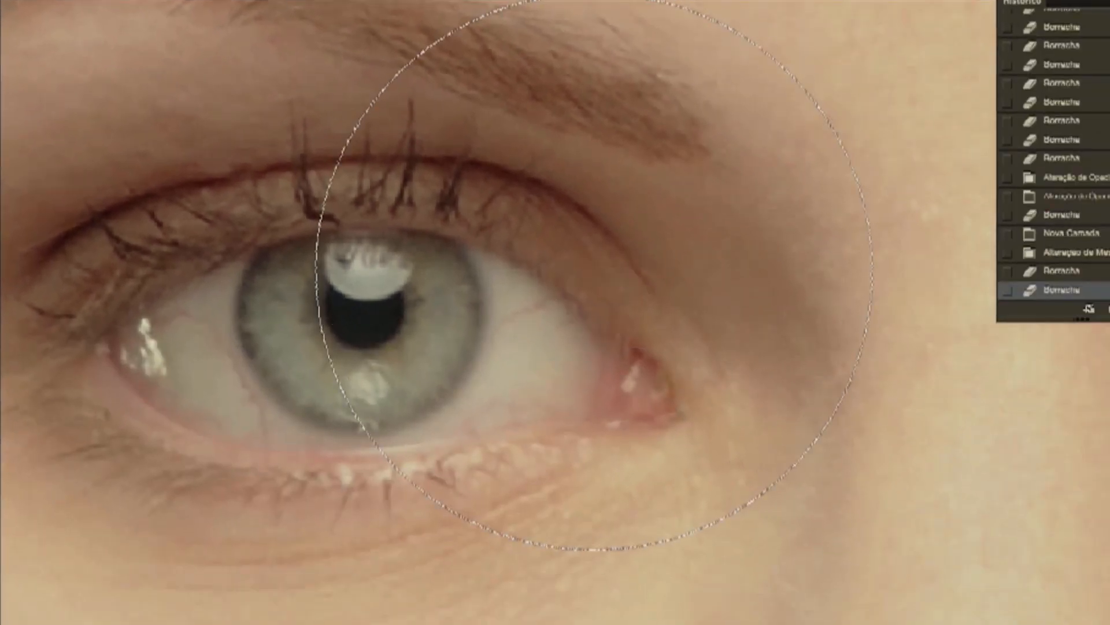
{"action": "left_click_drag", "start_coordinate": [558, 299], "coordinate": [267, 287]}
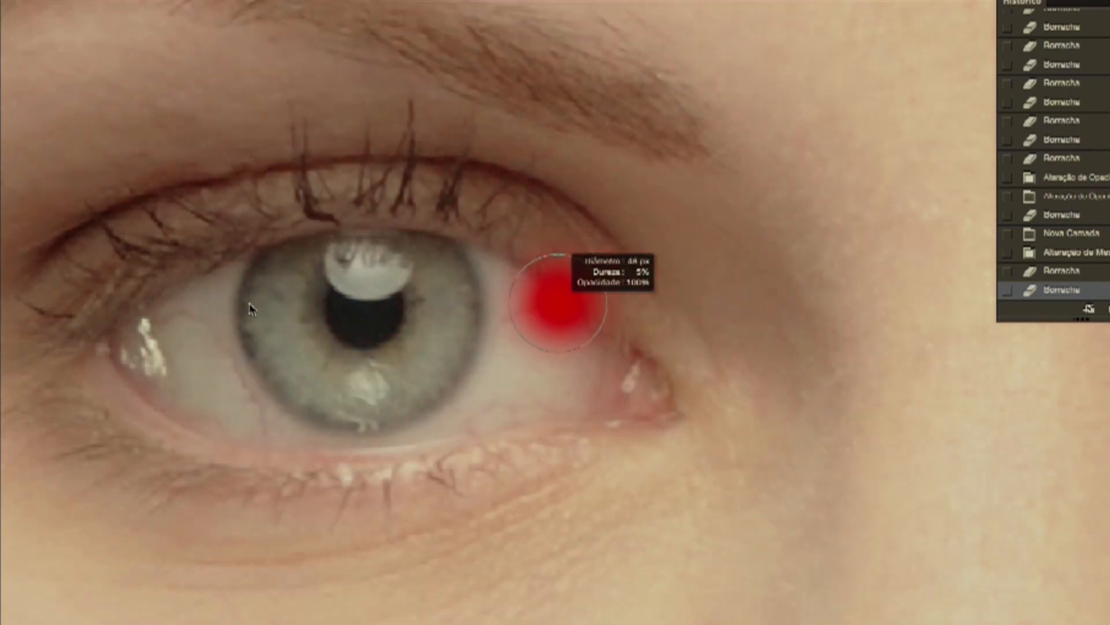
{"action": "left_click_drag", "start_coordinate": [251, 282], "coordinate": [253, 317]}
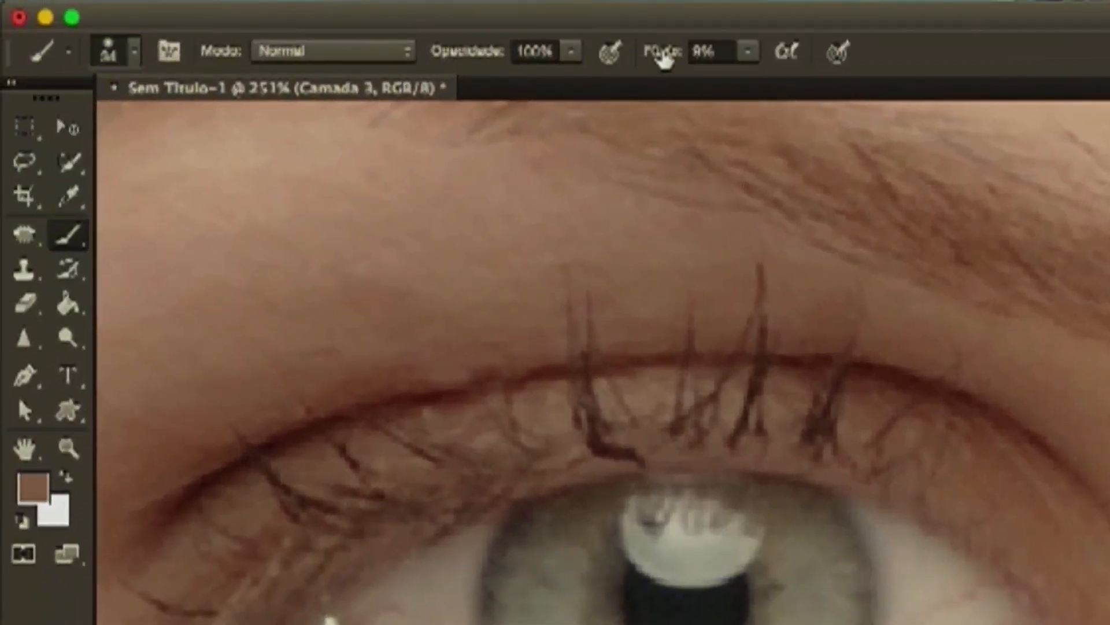
{"action": "left_click_drag", "start_coordinate": [664, 57], "coordinate": [686, 60]}
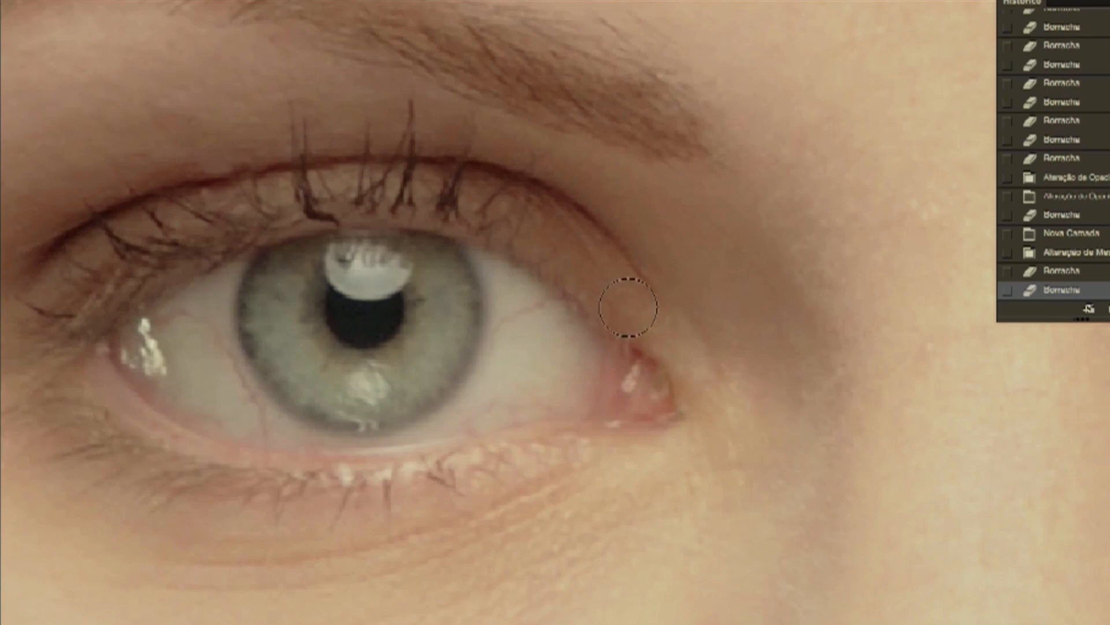
Step: Paint brown shading over the left-hand eye's upper eyelid, between the lash line and the crease, from corner to corner
{"action": "left_click_drag", "start_coordinate": [628, 307], "coordinate": [591, 264]}
{"action": "mouse_move", "coordinate": [620, 299]}
{"action": "left_mouse_down"}
{"action": "mouse_move", "coordinate": [459, 217]}
{"action": "mouse_move", "coordinate": [321, 211]}
{"action": "mouse_move", "coordinate": [184, 232]}
{"action": "mouse_move", "coordinate": [41, 342]}
{"action": "left_mouse_up"}
{"action": "left_click_drag", "start_coordinate": [213, 235], "coordinate": [221, 227]}
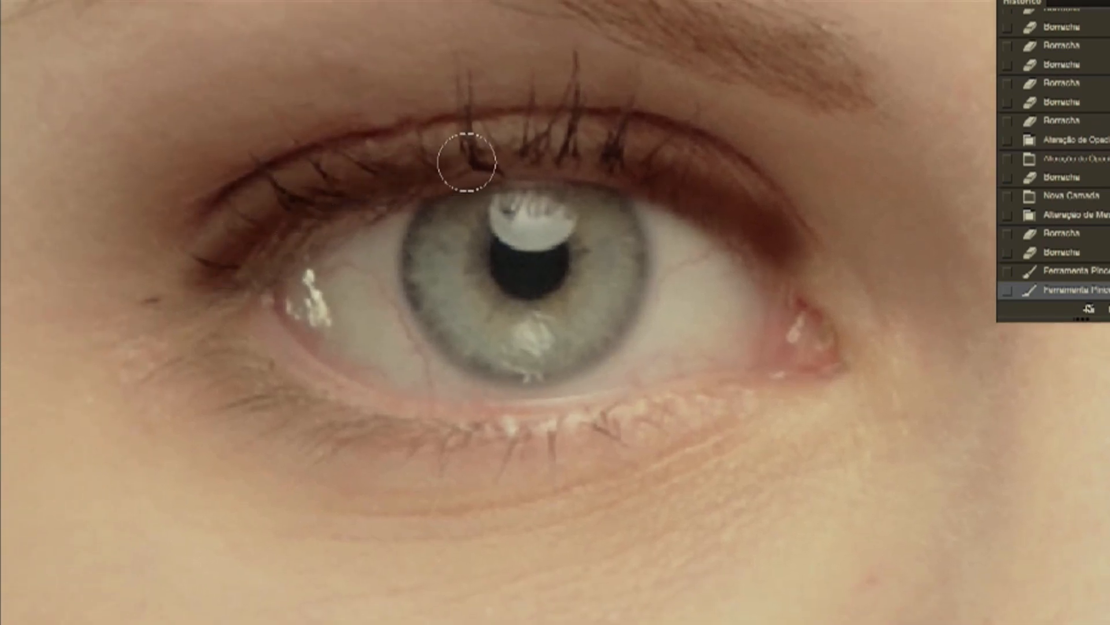
{"action": "mouse_move", "coordinate": [542, 156]}
{"action": "left_mouse_down"}
{"action": "mouse_move", "coordinate": [701, 173]}
{"action": "mouse_move", "coordinate": [732, 188]}
{"action": "mouse_move", "coordinate": [788, 250]}
{"action": "left_mouse_up"}
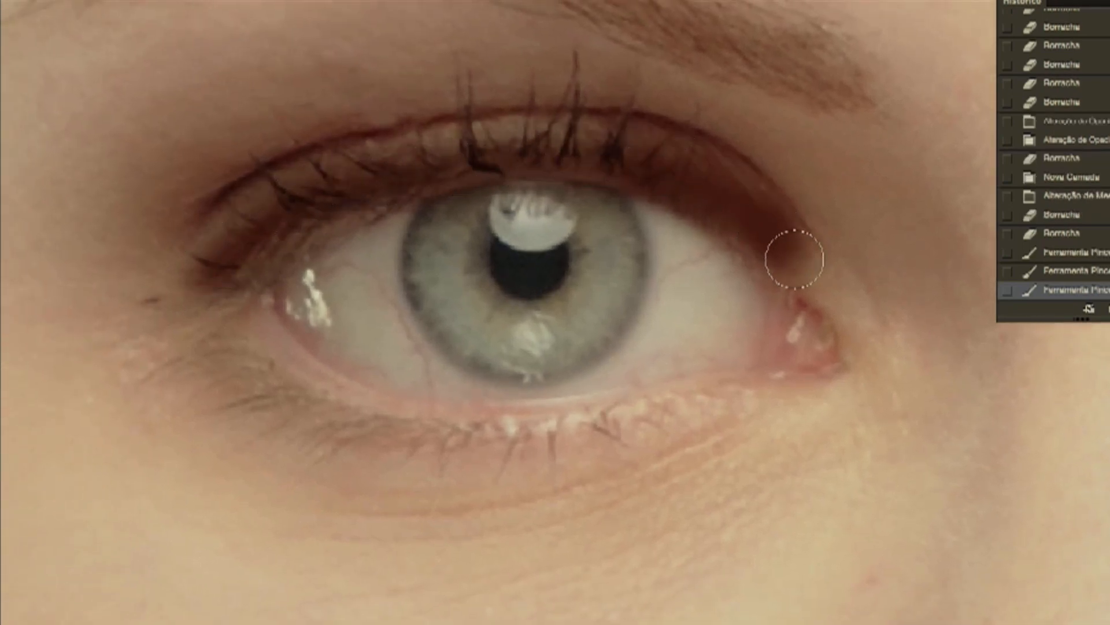
{"action": "mouse_move", "coordinate": [511, 136]}
{"action": "left_mouse_down"}
{"action": "mouse_move", "coordinate": [372, 158]}
{"action": "mouse_move", "coordinate": [250, 218]}
{"action": "mouse_move", "coordinate": [206, 275]}
{"action": "mouse_move", "coordinate": [288, 206]}
{"action": "mouse_move", "coordinate": [332, 186]}
{"action": "left_mouse_up"}
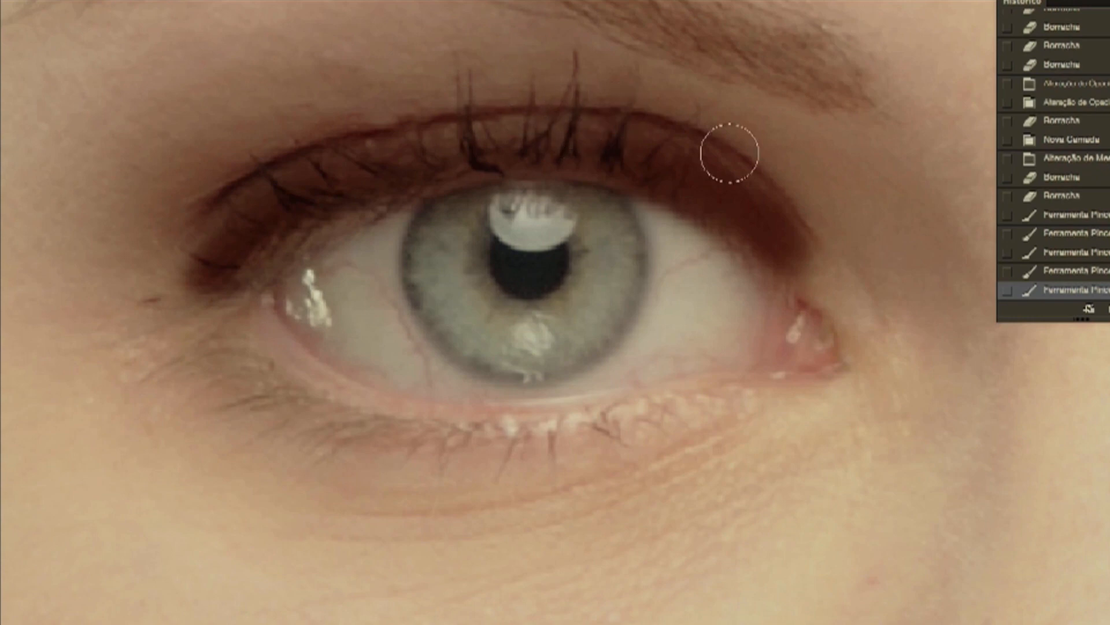
Step: Paint matching brown shading across the right-hand eye's upper eyelid up to the crease
{"action": "left_click_drag", "start_coordinate": [903, 240], "coordinate": [307, 213]}
{"action": "mouse_move", "coordinate": [1012, 243]}
{"action": "left_mouse_down"}
{"action": "mouse_move", "coordinate": [779, 255]}
{"action": "mouse_move", "coordinate": [717, 347]}
{"action": "left_mouse_up"}
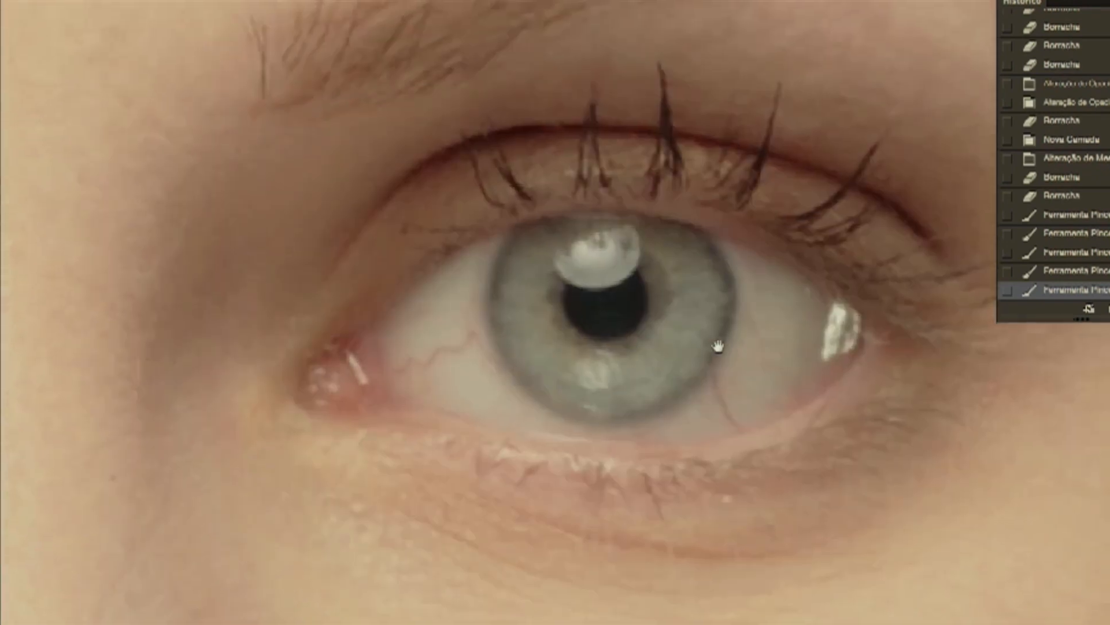
{"action": "mouse_move", "coordinate": [360, 267]}
{"action": "left_mouse_down"}
{"action": "mouse_move", "coordinate": [393, 234]}
{"action": "mouse_move", "coordinate": [467, 199]}
{"action": "mouse_move", "coordinate": [455, 218]}
{"action": "mouse_move", "coordinate": [380, 250]}
{"action": "mouse_move", "coordinate": [424, 202]}
{"action": "mouse_move", "coordinate": [477, 180]}
{"action": "mouse_move", "coordinate": [493, 193]}
{"action": "mouse_move", "coordinate": [473, 197]}
{"action": "mouse_move", "coordinate": [628, 175]}
{"action": "mouse_move", "coordinate": [564, 181]}
{"action": "mouse_move", "coordinate": [650, 178]}
{"action": "mouse_move", "coordinate": [777, 207]}
{"action": "mouse_move", "coordinate": [937, 298]}
{"action": "mouse_move", "coordinate": [876, 240]}
{"action": "mouse_move", "coordinate": [784, 203]}
{"action": "mouse_move", "coordinate": [567, 161]}
{"action": "mouse_move", "coordinate": [787, 210]}
{"action": "mouse_move", "coordinate": [663, 169]}
{"action": "mouse_move", "coordinate": [520, 167]}
{"action": "left_mouse_up"}
{"action": "mouse_move", "coordinate": [711, 200]}
{"action": "left_mouse_down"}
{"action": "mouse_move", "coordinate": [643, 183]}
{"action": "mouse_move", "coordinate": [755, 216]}
{"action": "left_mouse_up"}
{"action": "left_click", "coordinate": [757, 217]}
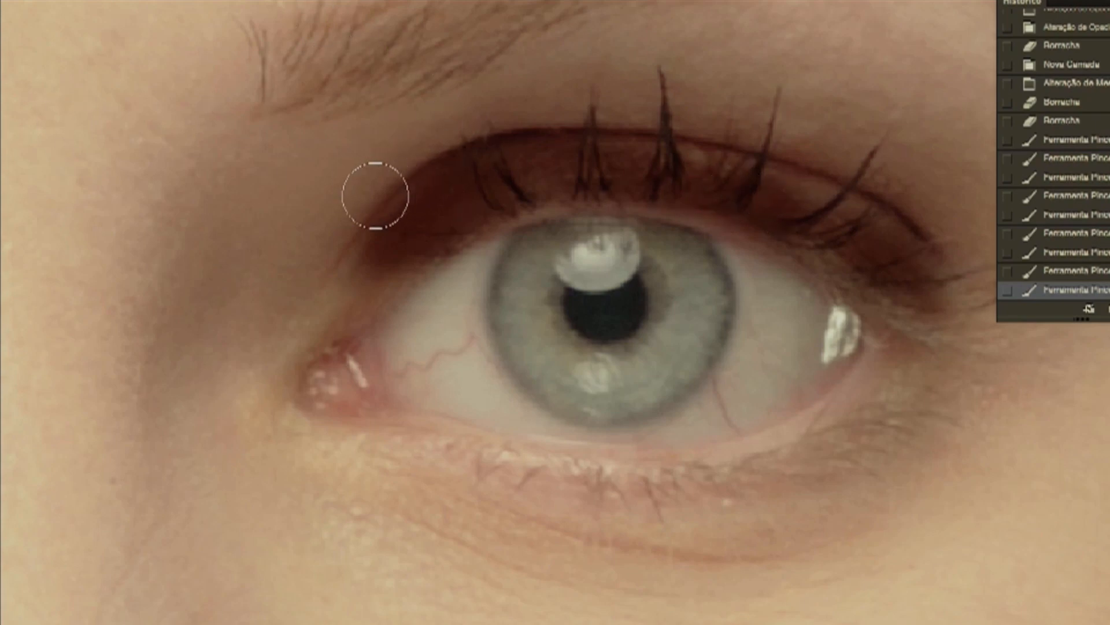
Step: Erase the eyelid shading that spills past the crease and the corners of both eyes
{"action": "mouse_move", "coordinate": [367, 201]}
{"action": "left_mouse_down"}
{"action": "mouse_move", "coordinate": [392, 208]}
{"action": "mouse_move", "coordinate": [362, 219]}
{"action": "left_mouse_up"}
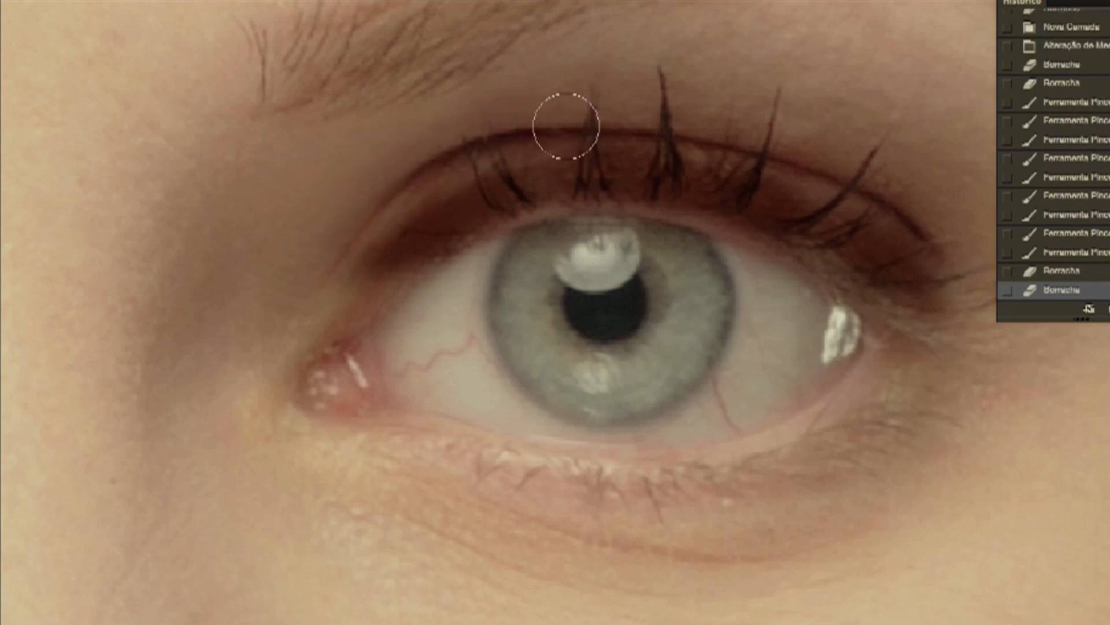
{"action": "mouse_move", "coordinate": [961, 266]}
{"action": "left_mouse_down"}
{"action": "mouse_move", "coordinate": [983, 303]}
{"action": "mouse_move", "coordinate": [958, 293]}
{"action": "left_mouse_up"}
{"action": "left_click", "coordinate": [315, 283]}
{"action": "left_click", "coordinate": [956, 305]}
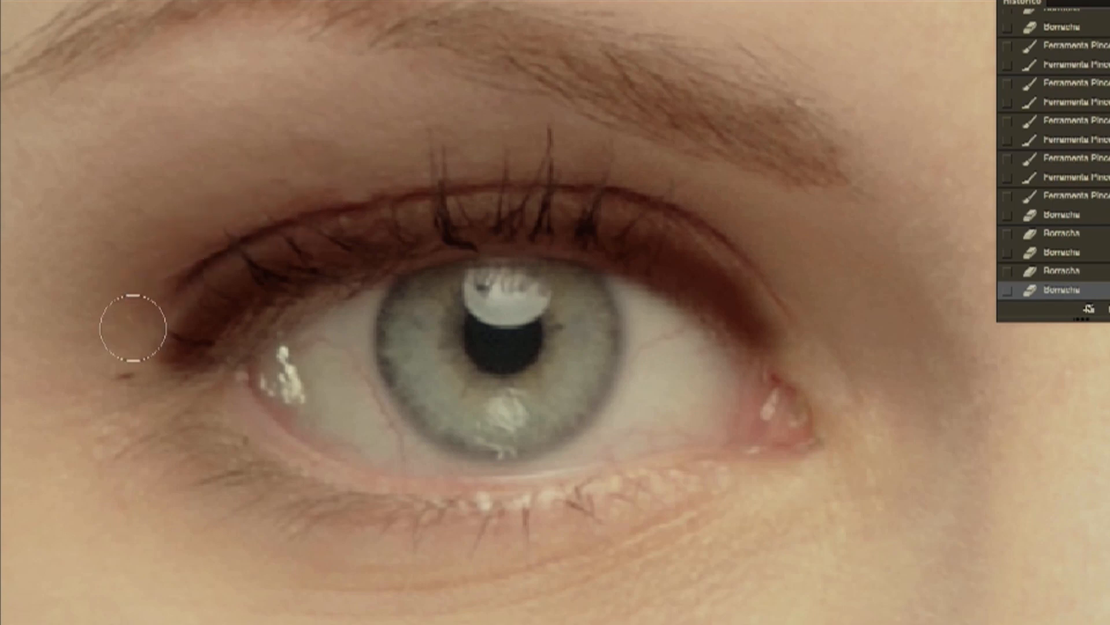
{"action": "mouse_move", "coordinate": [138, 363]}
{"action": "left_mouse_down"}
{"action": "mouse_move", "coordinate": [128, 296]}
{"action": "mouse_move", "coordinate": [183, 244]}
{"action": "mouse_move", "coordinate": [380, 172]}
{"action": "mouse_move", "coordinate": [485, 163]}
{"action": "left_mouse_up"}
{"action": "mouse_move", "coordinate": [741, 226]}
{"action": "left_mouse_down"}
{"action": "mouse_move", "coordinate": [776, 276]}
{"action": "mouse_move", "coordinate": [781, 305]}
{"action": "mouse_move", "coordinate": [819, 328]}
{"action": "mouse_move", "coordinate": [806, 384]}
{"action": "left_mouse_up"}
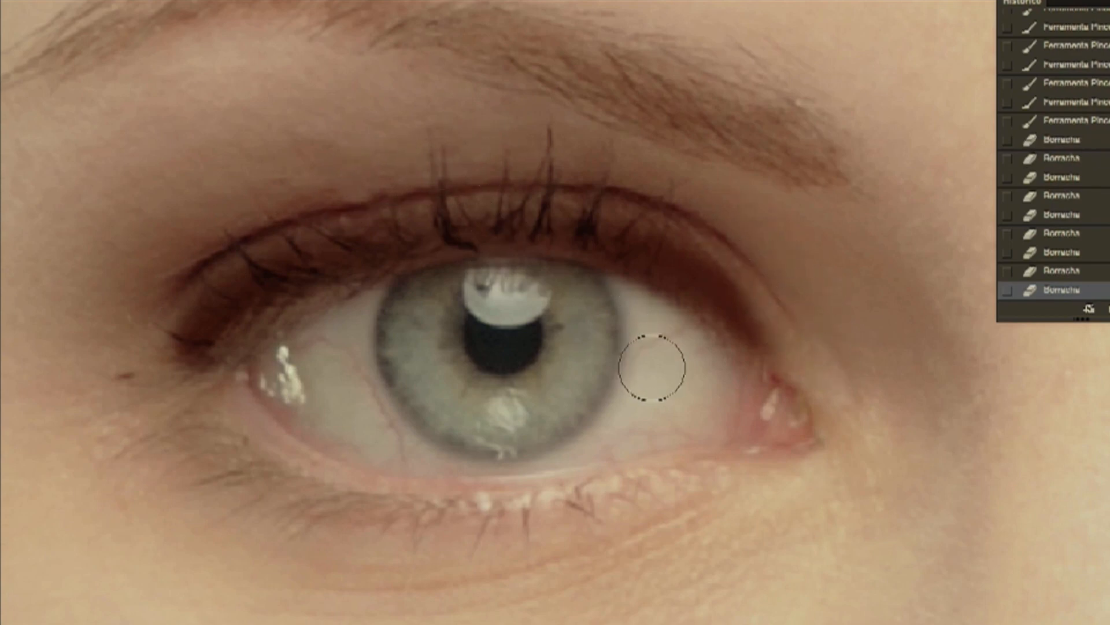
Step: Reduce the opacity of Camada 3 to 39%, checking the face with the layer hidden and shown
{"action": "key", "text": "ctrl+minus"}
{"action": "key", "text": "ctrl+minus"}
{"action": "key", "text": "ctrl+minus"}
{"action": "key", "text": "ctrl+minus"}
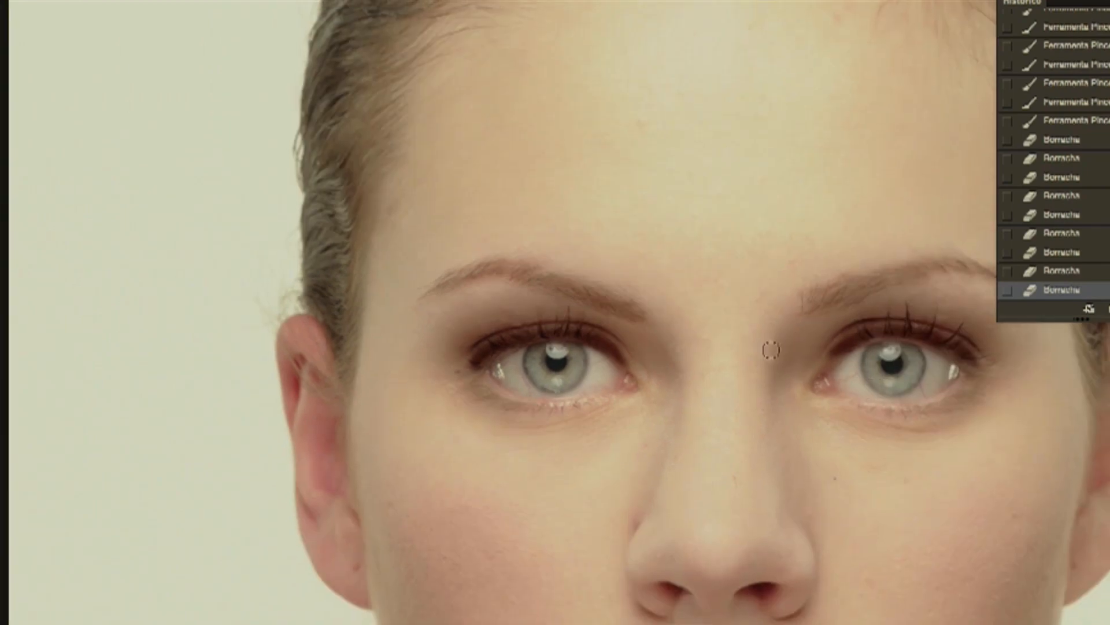
{"action": "left_click_drag", "start_coordinate": [713, 310], "coordinate": [382, 242]}
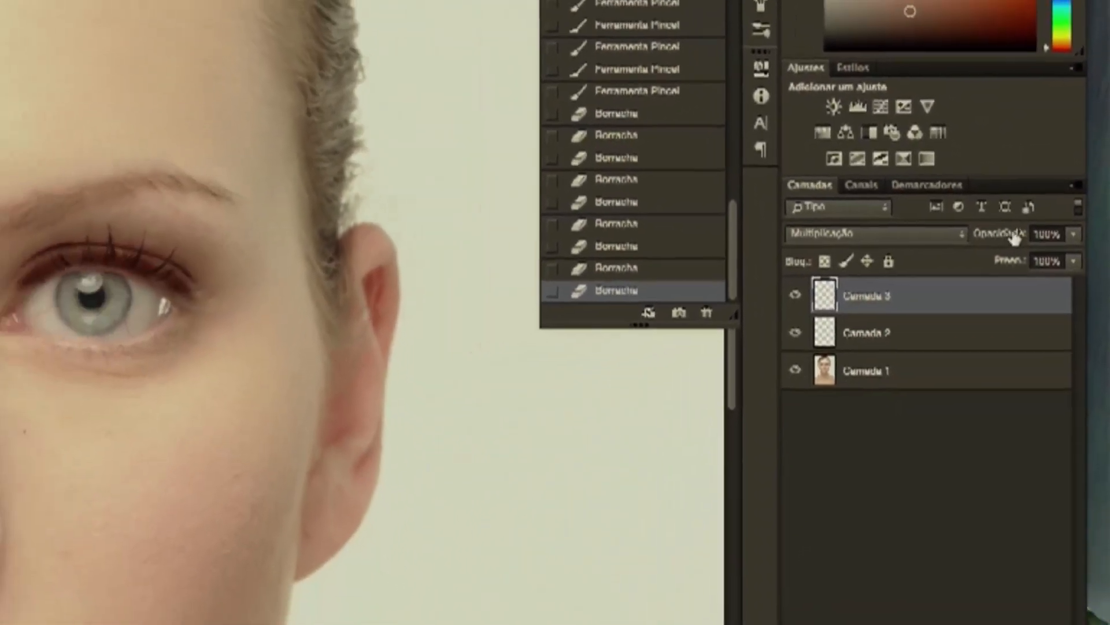
{"action": "left_click_drag", "start_coordinate": [1059, 263], "coordinate": [1047, 262]}
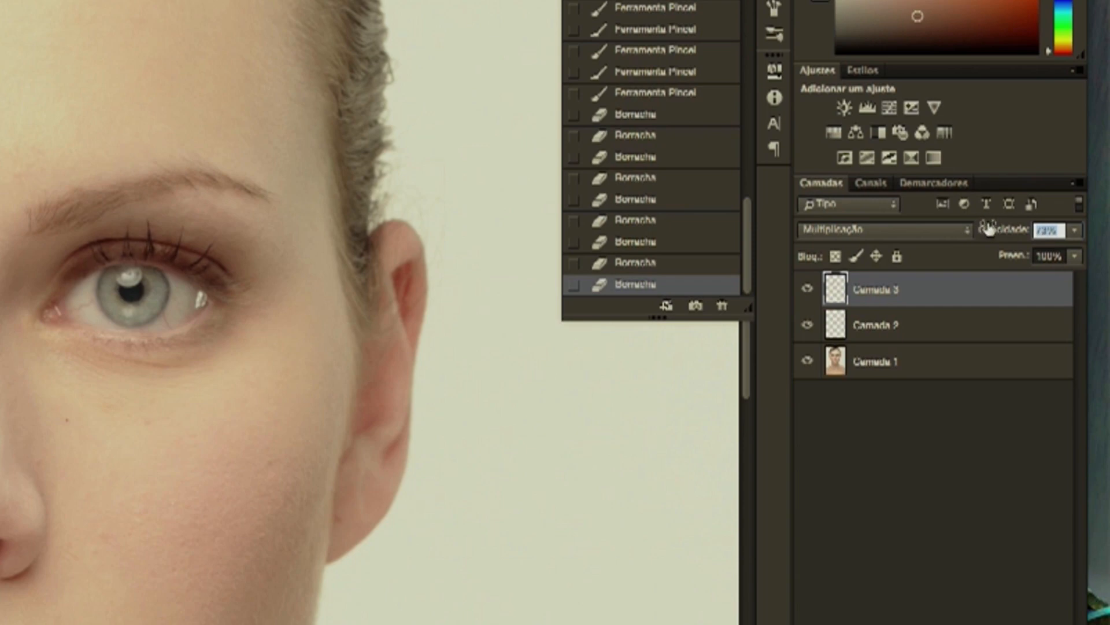
{"action": "left_click_drag", "start_coordinate": [989, 228], "coordinate": [1008, 235]}
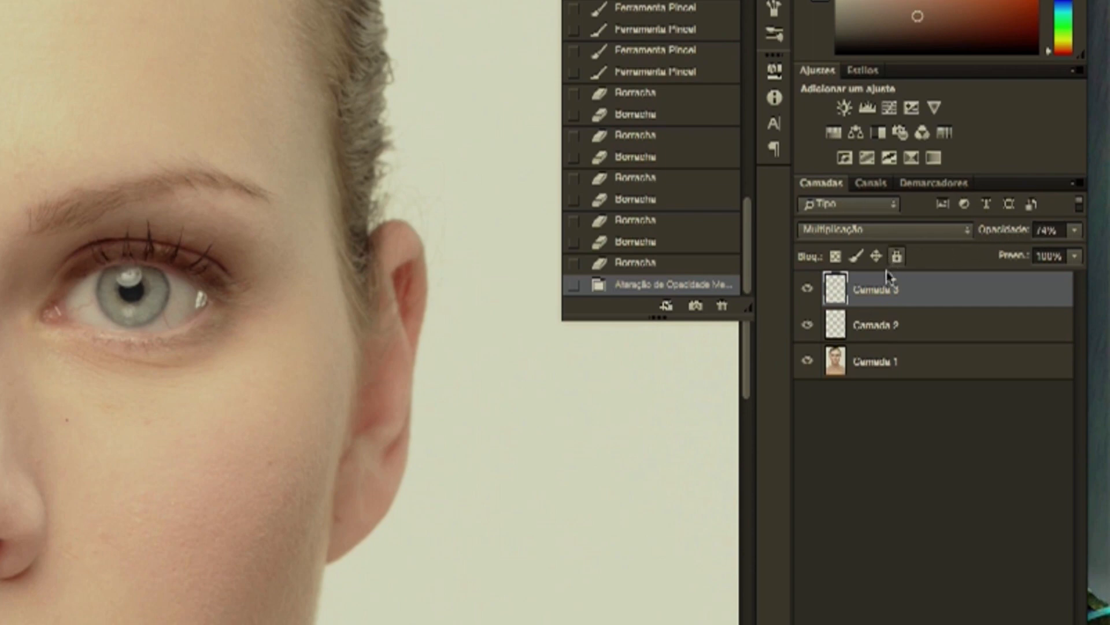
{"action": "left_click", "coordinate": [808, 287]}
{"action": "left_click", "coordinate": [808, 288]}
{"action": "left_click_drag", "start_coordinate": [1010, 234], "coordinate": [955, 246]}
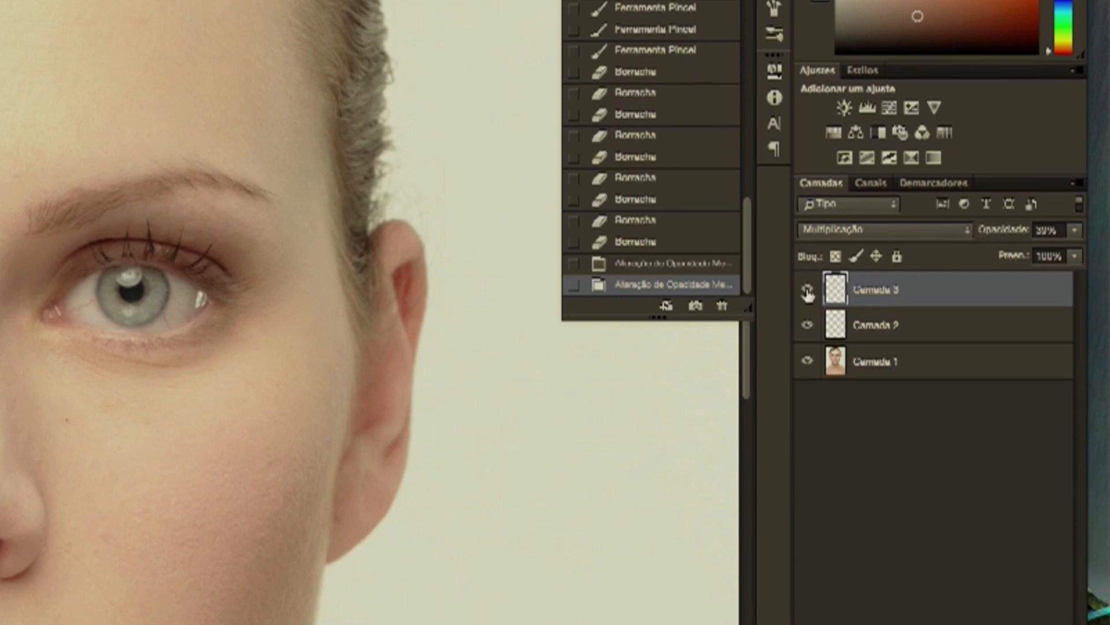
Step: Compare the eyes with Camada 3 hidden and shown, and examine the blended eyeshadow up close
{"action": "left_click", "coordinate": [809, 292]}
{"action": "left_click", "coordinate": [809, 290]}
{"action": "left_click", "coordinate": [809, 289]}
{"action": "left_click", "coordinate": [808, 289]}
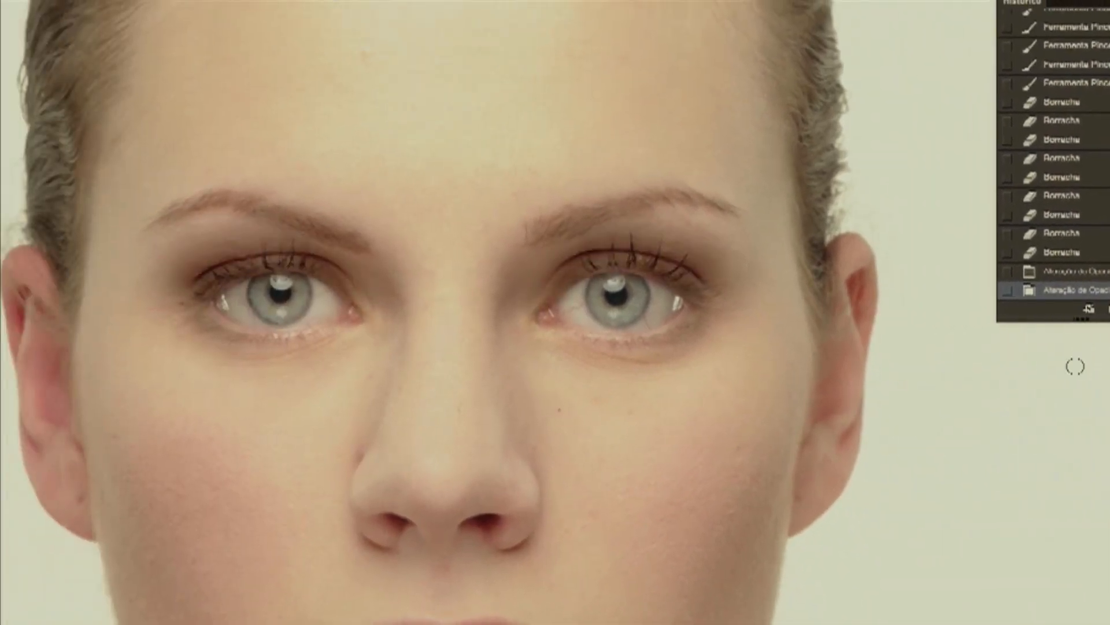
{"action": "scroll", "coordinate": [608, 302], "scroll_direction": "up", "scroll_amount": 3}
{"action": "scroll", "coordinate": [584, 313], "scroll_direction": "down", "scroll_amount": 1}
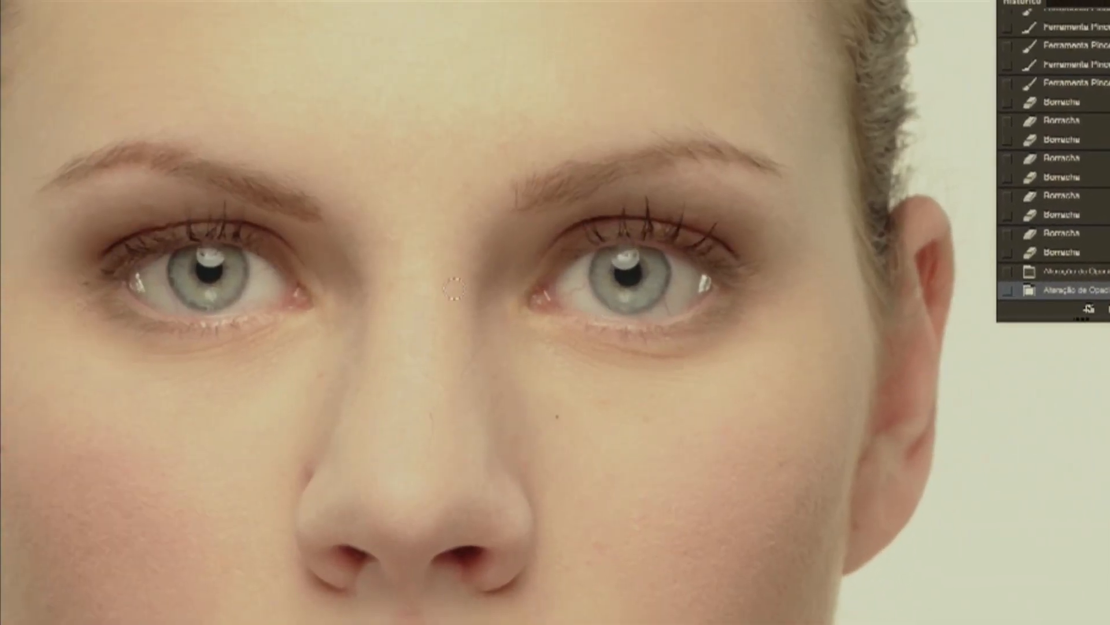
{"action": "left_click_drag", "start_coordinate": [490, 282], "coordinate": [613, 311]}
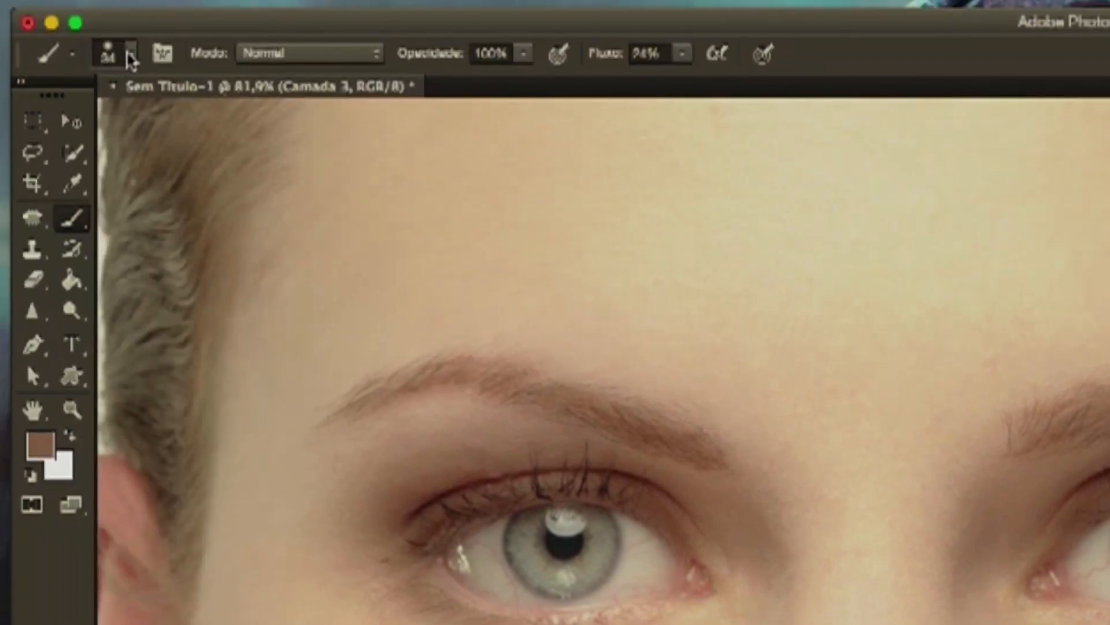
Step: Load the eyelash brush set Bush-Cilios.abr into the Brush tool's presets
{"action": "left_click", "coordinate": [132, 56]}
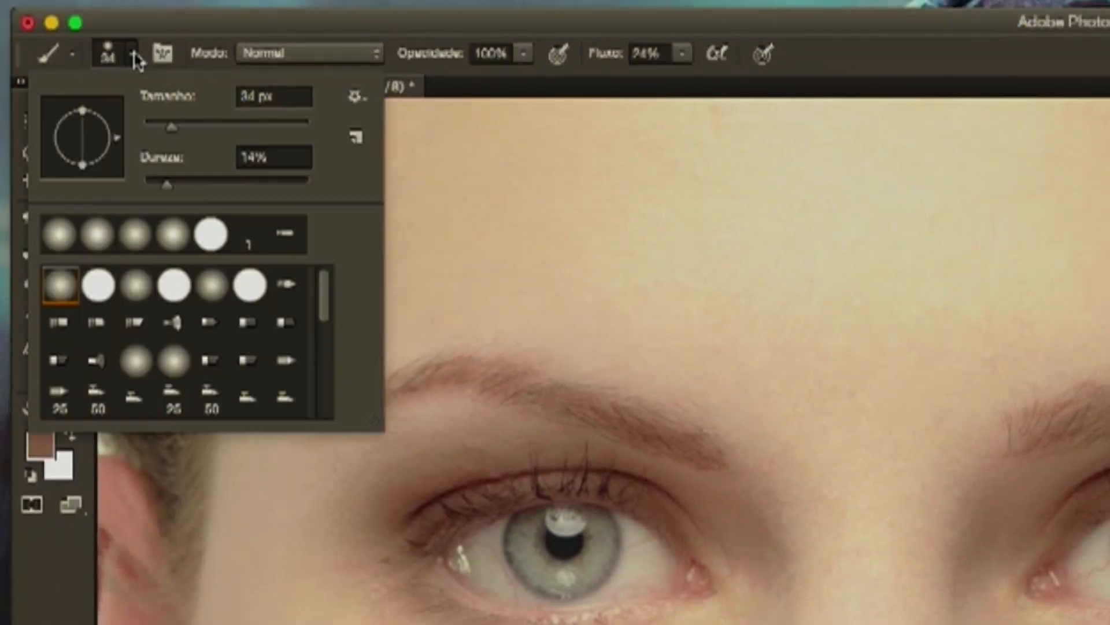
{"action": "left_click", "coordinate": [364, 99]}
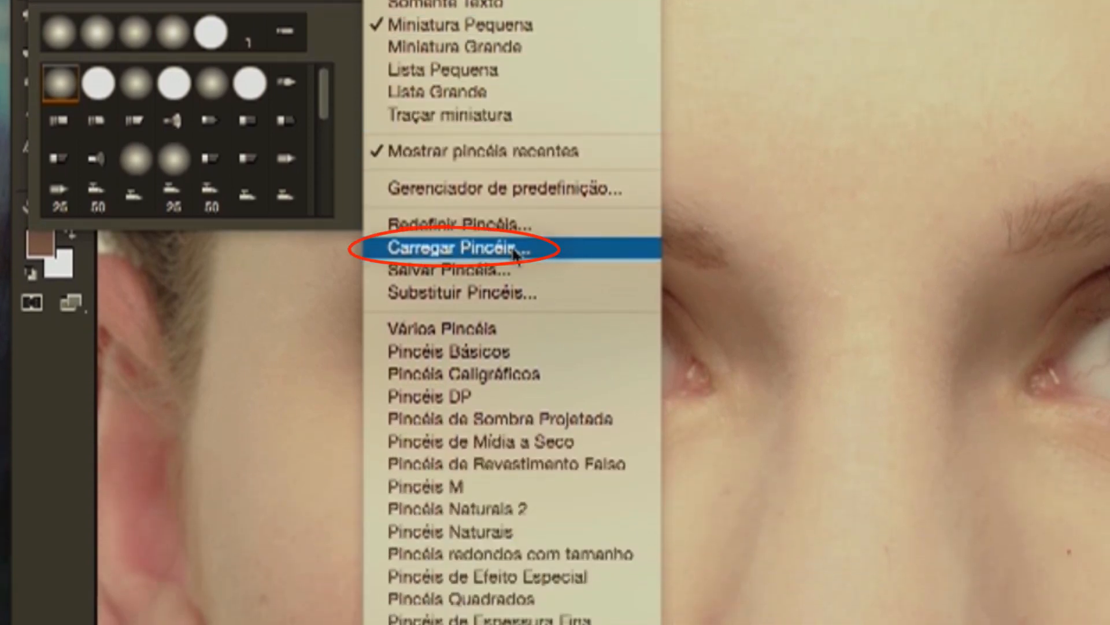
{"action": "left_click", "coordinate": [514, 250]}
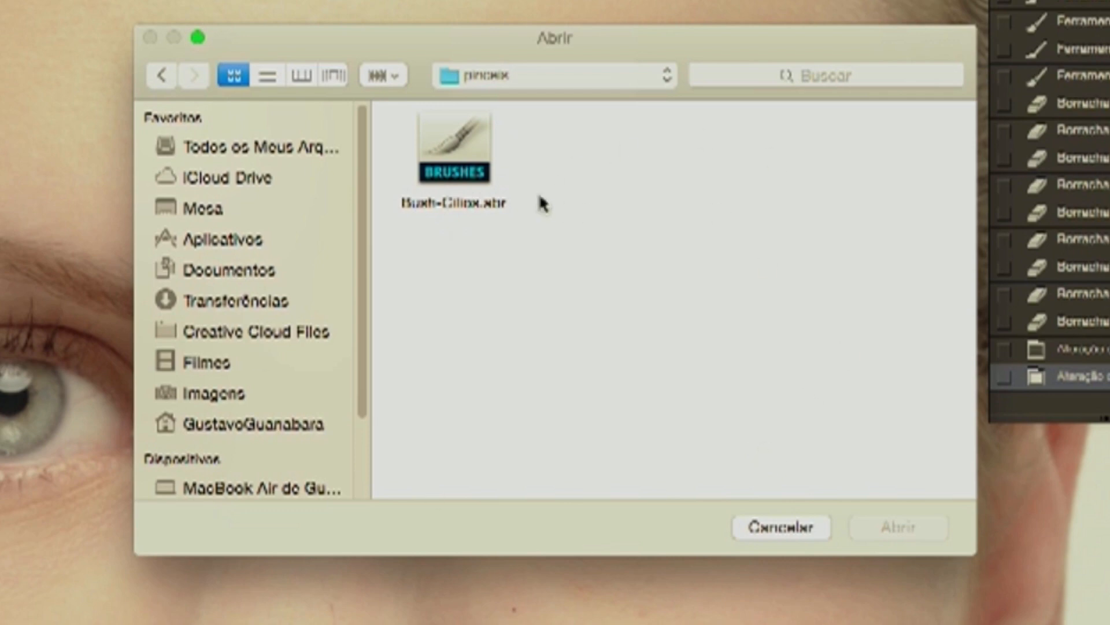
{"action": "left_click", "coordinate": [454, 157]}
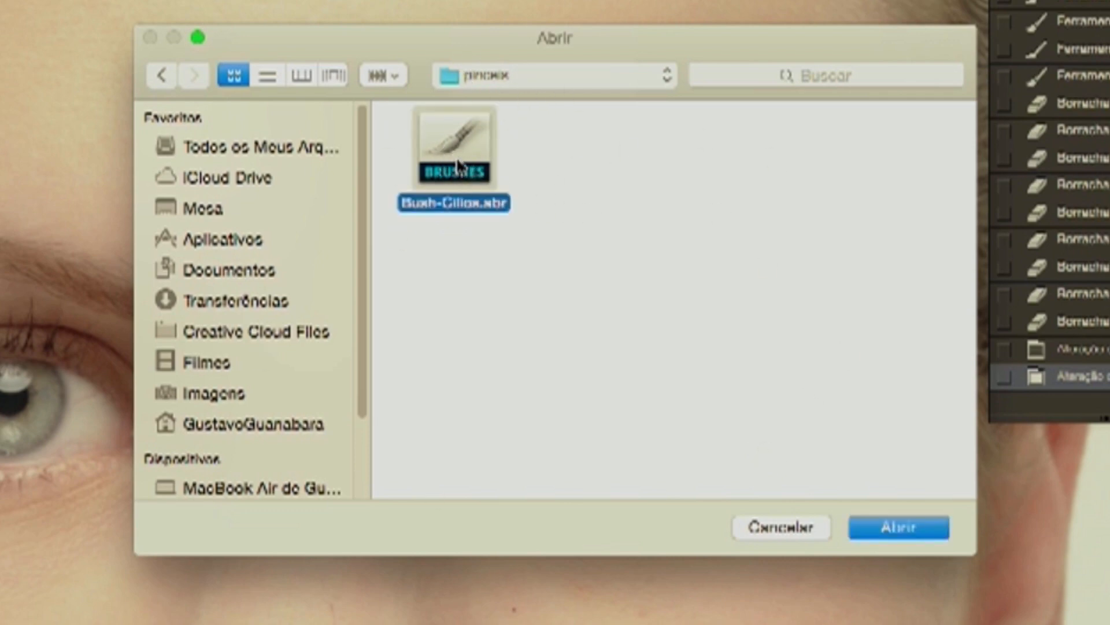
{"action": "left_click", "coordinate": [893, 527]}
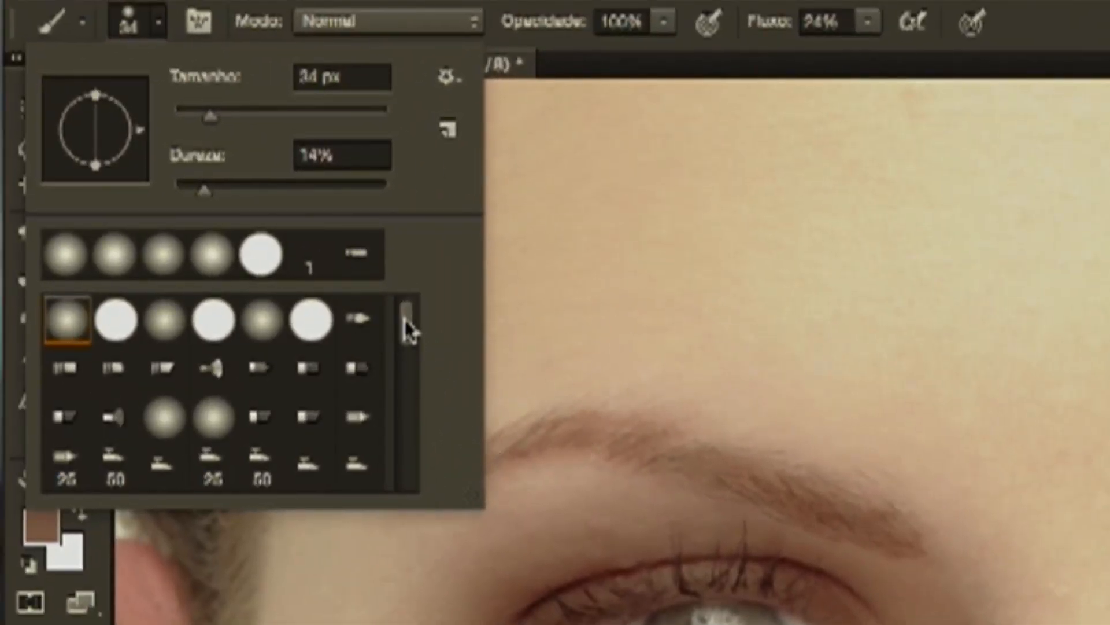
Step: Choose the second-row-style curved eyelash brush labelled 1502 from the loaded set and shrink its tip to slightly wider than one eye
{"action": "mouse_move", "coordinate": [408, 315]}
{"action": "left_mouse_down"}
{"action": "mouse_move", "coordinate": [415, 446]}
{"action": "mouse_move", "coordinate": [417, 436]}
{"action": "mouse_move", "coordinate": [424, 446]}
{"action": "mouse_move", "coordinate": [420, 437]}
{"action": "mouse_move", "coordinate": [408, 506]}
{"action": "left_mouse_up"}
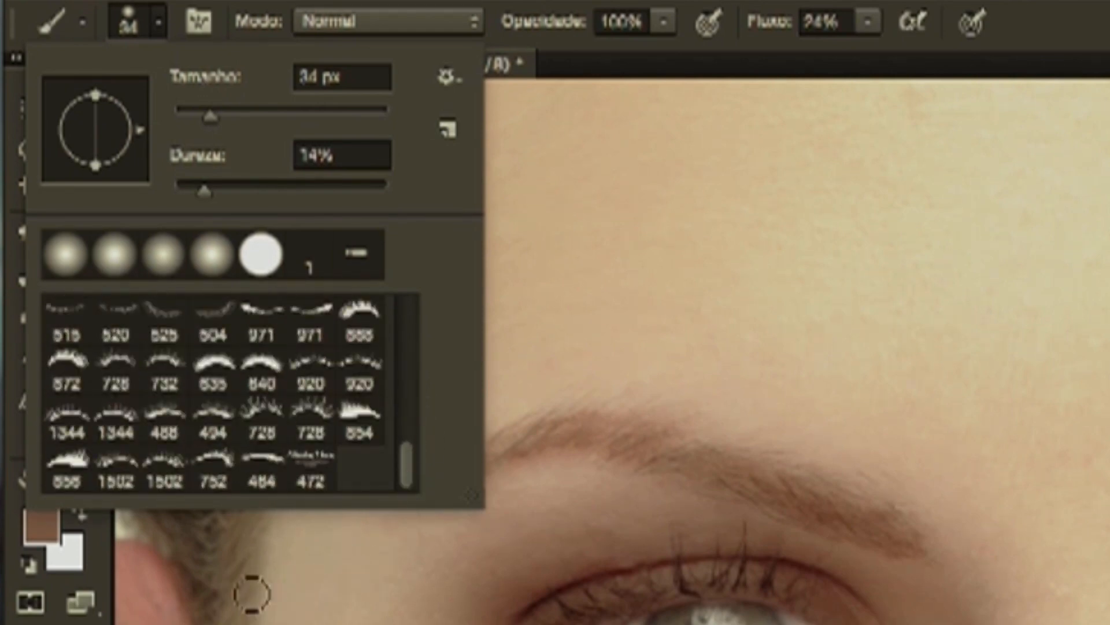
{"action": "left_click", "coordinate": [115, 470]}
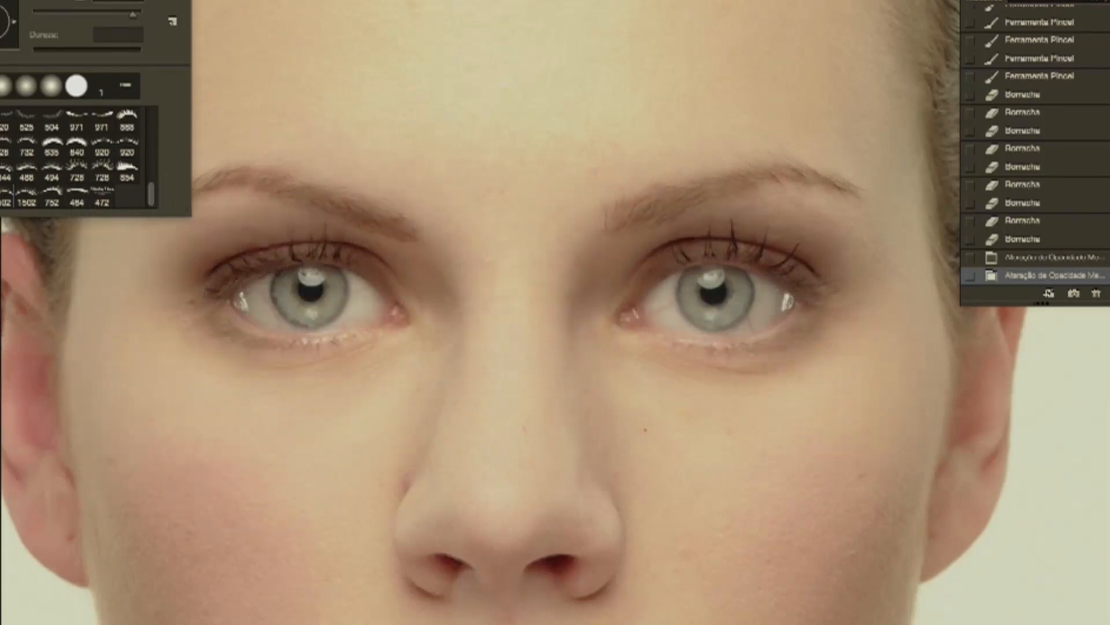
{"action": "left_click_drag", "start_coordinate": [463, 198], "coordinate": [414, 232]}
{"action": "left_click", "coordinate": [781, 25]}
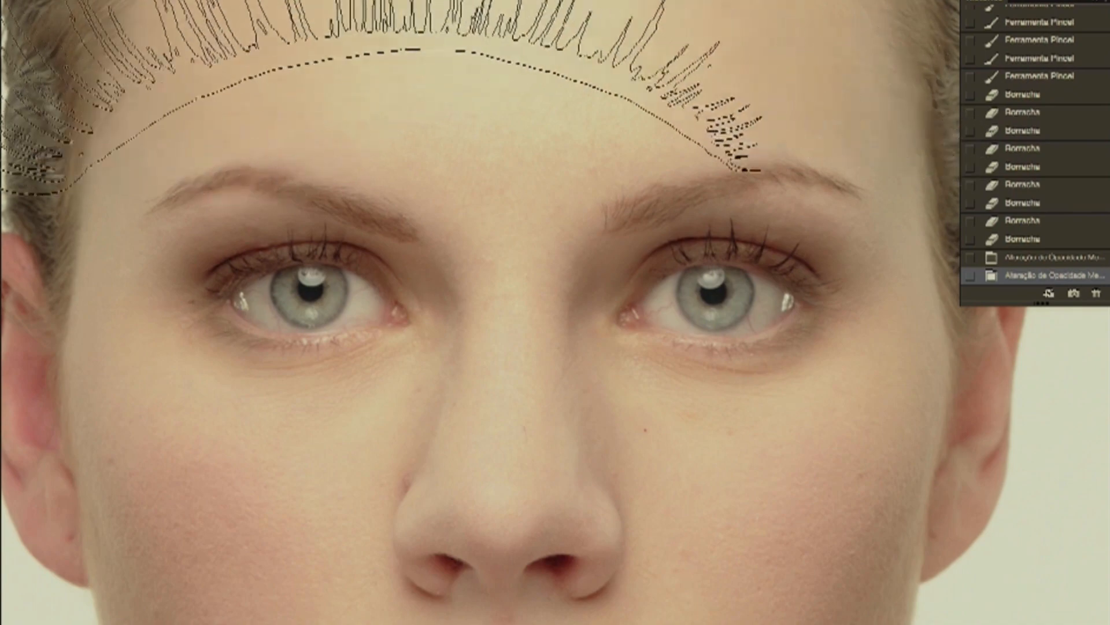
{"action": "mouse_move", "coordinate": [524, 256]}
{"action": "left_mouse_down"}
{"action": "mouse_move", "coordinate": [540, 255]}
{"action": "mouse_move", "coordinate": [190, 246]}
{"action": "left_mouse_up"}
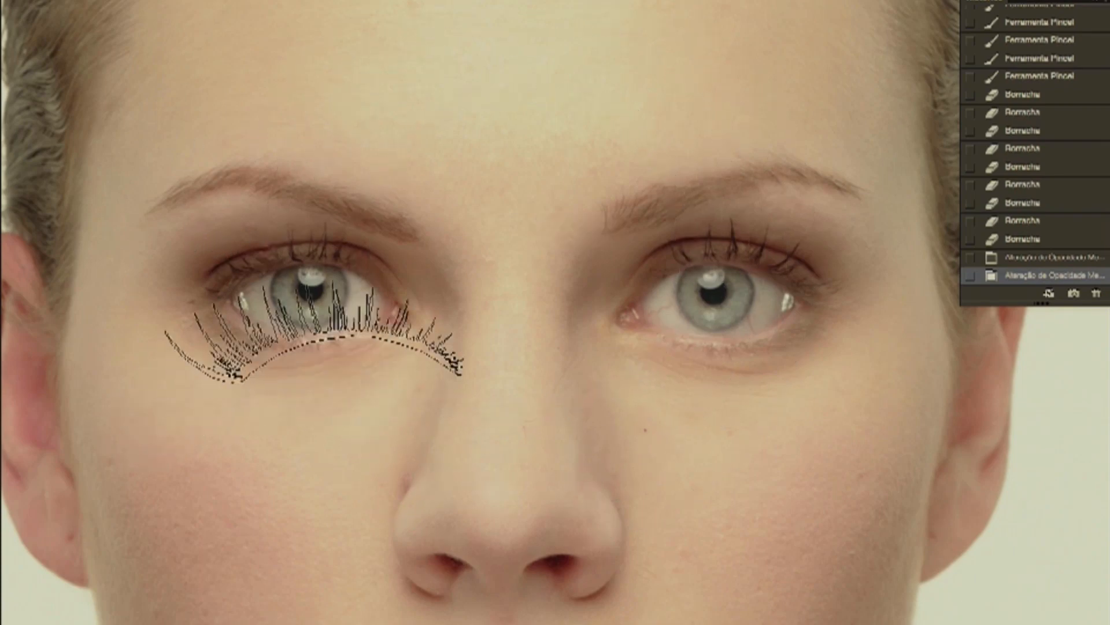
Step: Try the eyelash brush with a long stroke over the face and a single stamp across the nose, and undo both
{"action": "mouse_move", "coordinate": [389, 112]}
{"action": "left_mouse_down"}
{"action": "mouse_move", "coordinate": [433, 405]}
{"action": "mouse_move", "coordinate": [297, 544]}
{"action": "mouse_move", "coordinate": [231, 578]}
{"action": "left_mouse_up"}
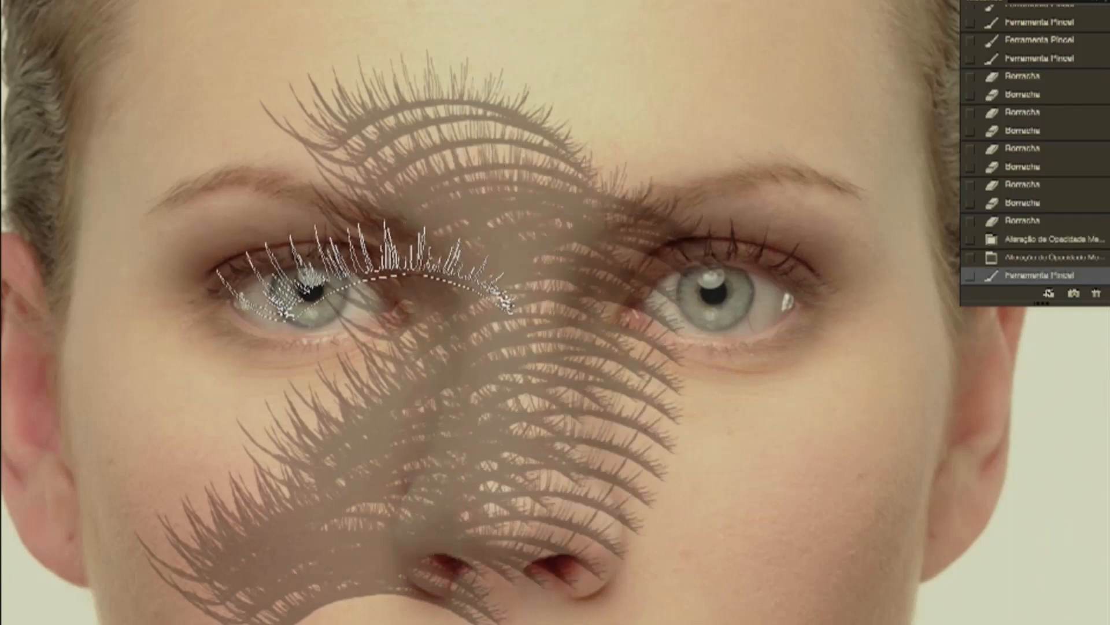
{"action": "key", "text": "ctrl+z"}
{"action": "left_click", "coordinate": [493, 315]}
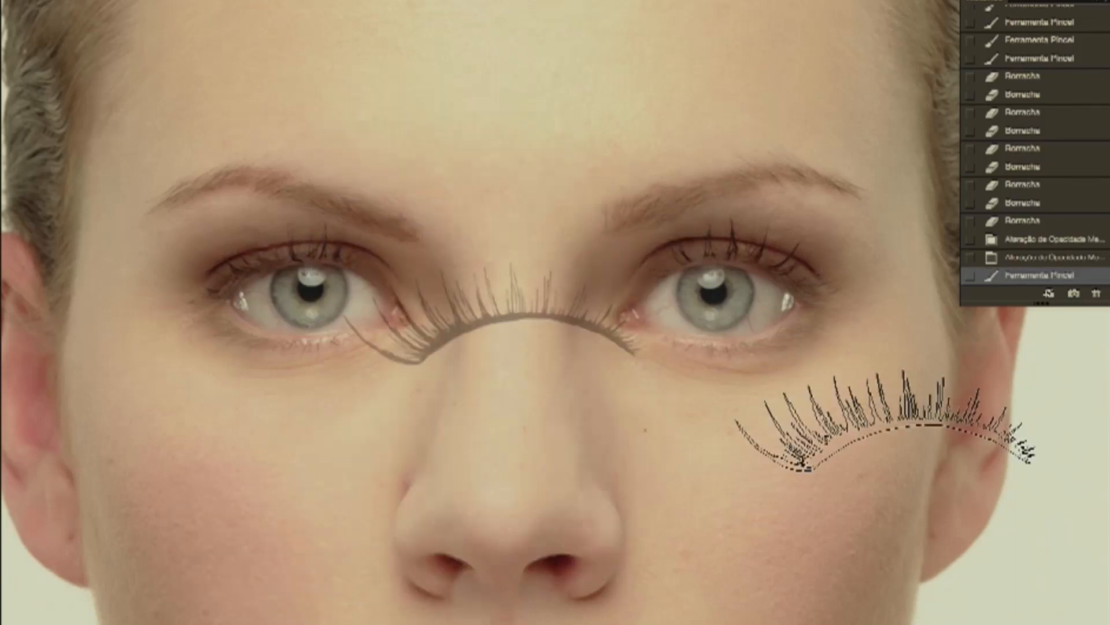
{"action": "key", "text": "ctrl+z"}
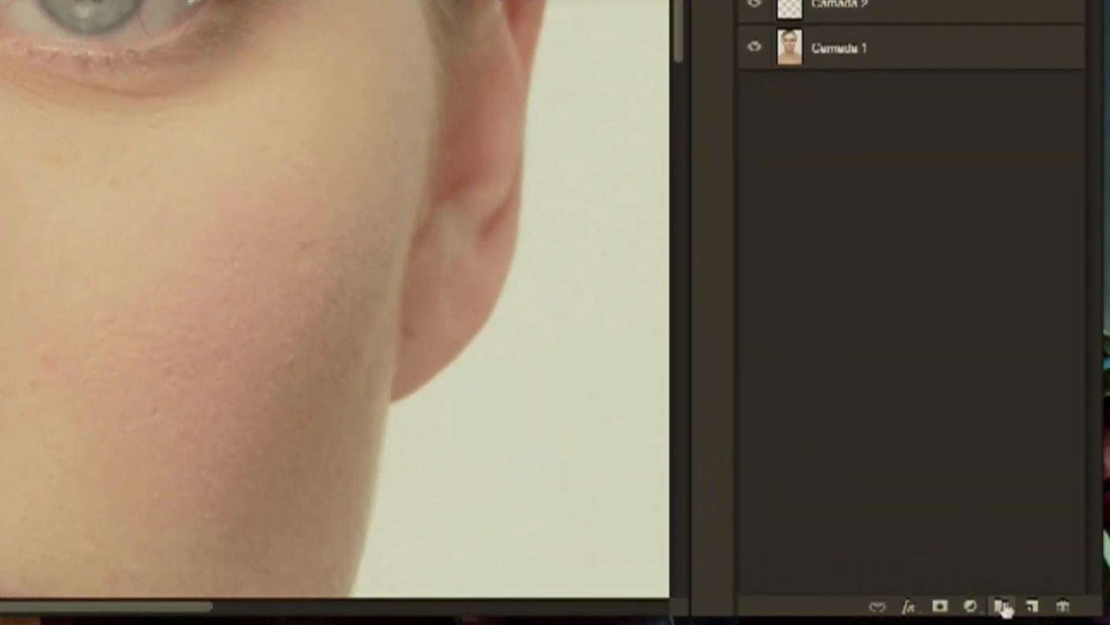
Step: Add a new layer above Camada 3 and undo its creation
{"action": "left_click", "coordinate": [1032, 606]}
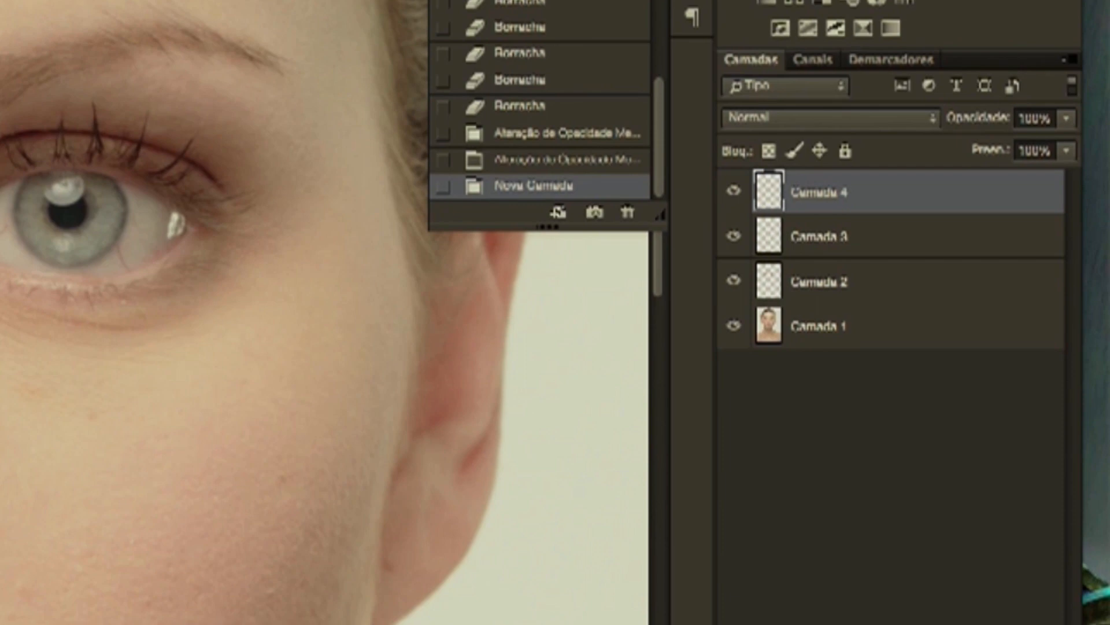
{"action": "key", "text": "ctrl+z"}
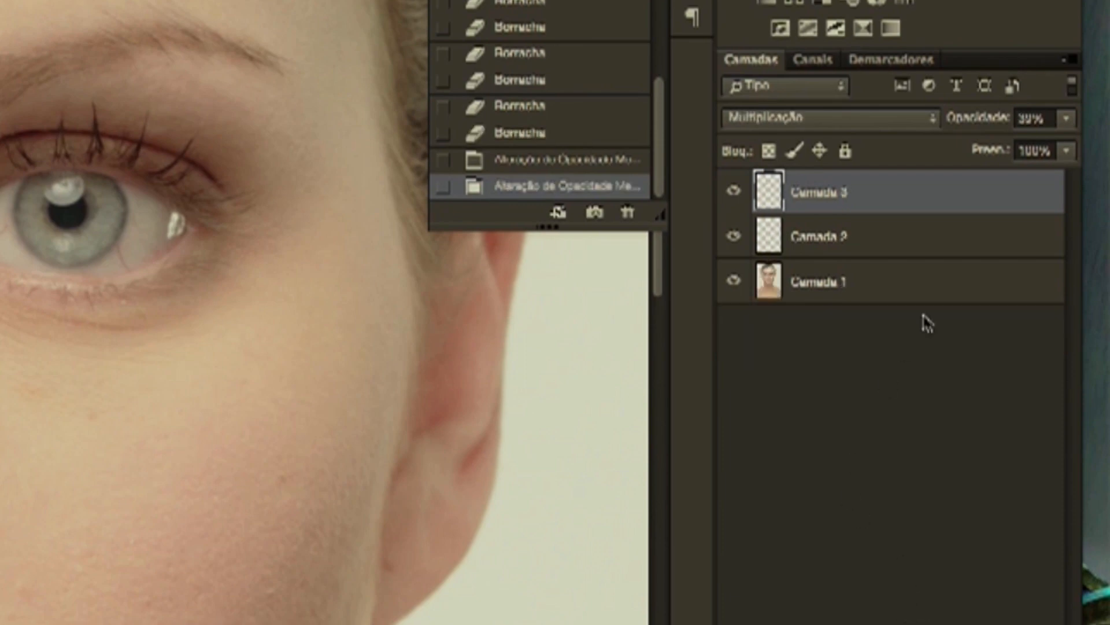
Step: Group the layers Camada 3 and Camada 2 and name the group Sombra
{"action": "left_click", "coordinate": [870, 241], "text": "shift"}
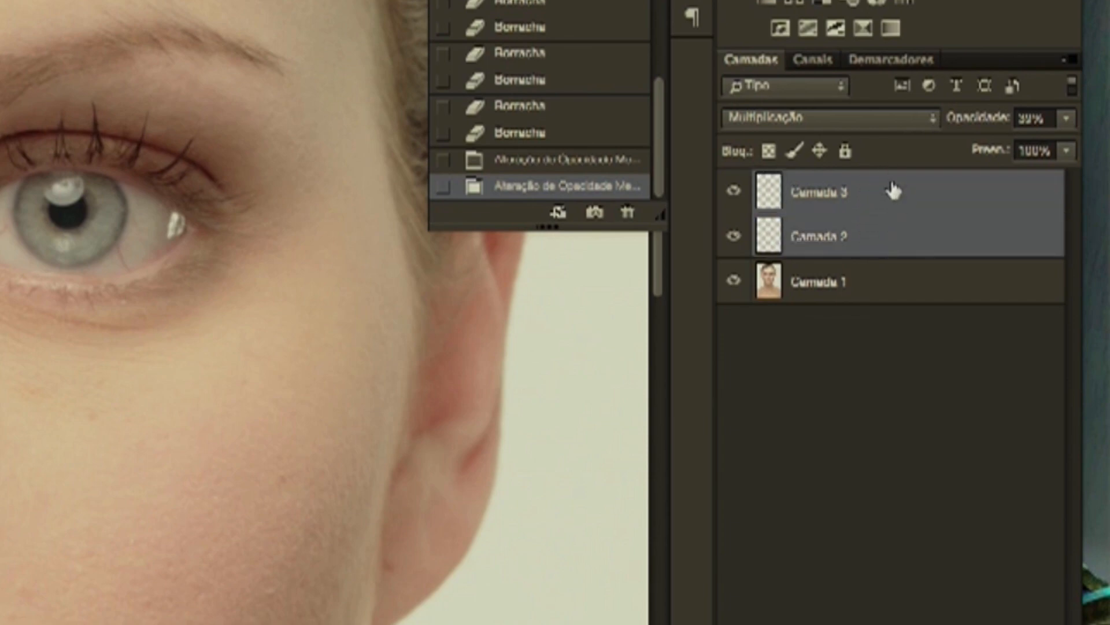
{"action": "left_click_drag", "start_coordinate": [861, 234], "coordinate": [957, 624]}
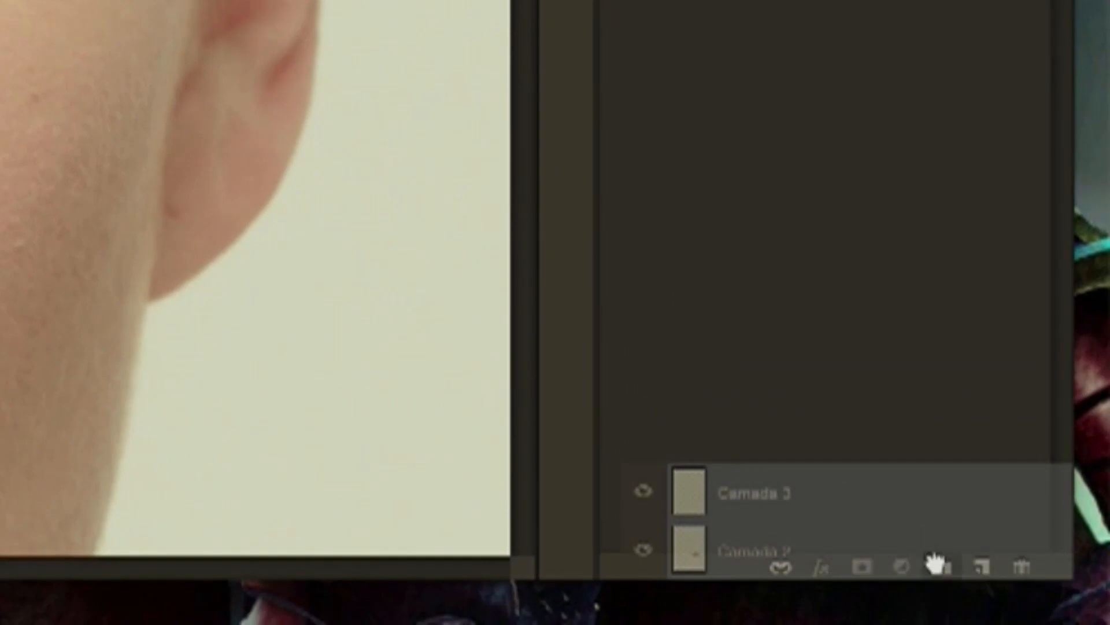
{"action": "mouse_move", "coordinate": [935, 564]}
{"action": "left_mouse_down"}
{"action": "mouse_move", "coordinate": [944, 575]}
{"action": "mouse_move", "coordinate": [946, 565]}
{"action": "left_mouse_up"}
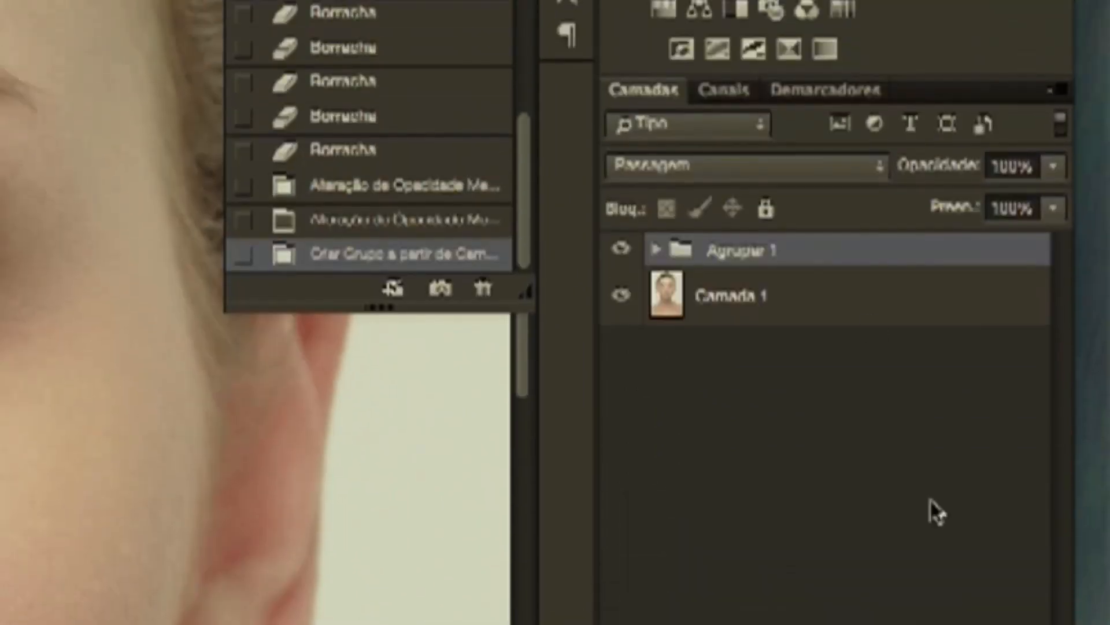
{"action": "double_click", "coordinate": [738, 252]}
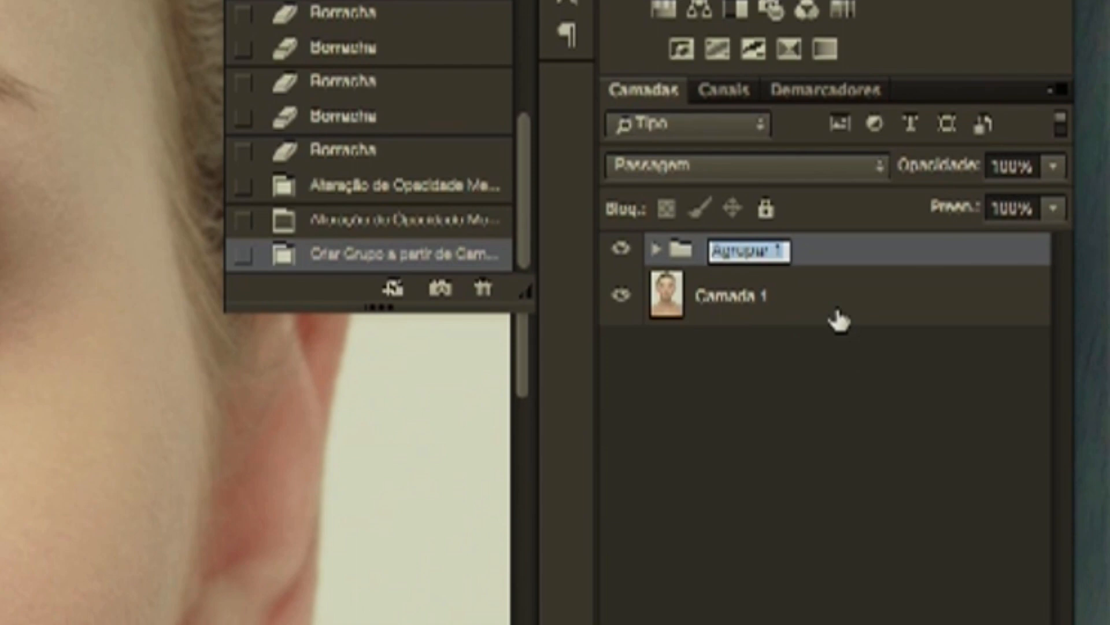
{"action": "type", "text": "Bumbra"}
{"action": "key", "text": "Return"}
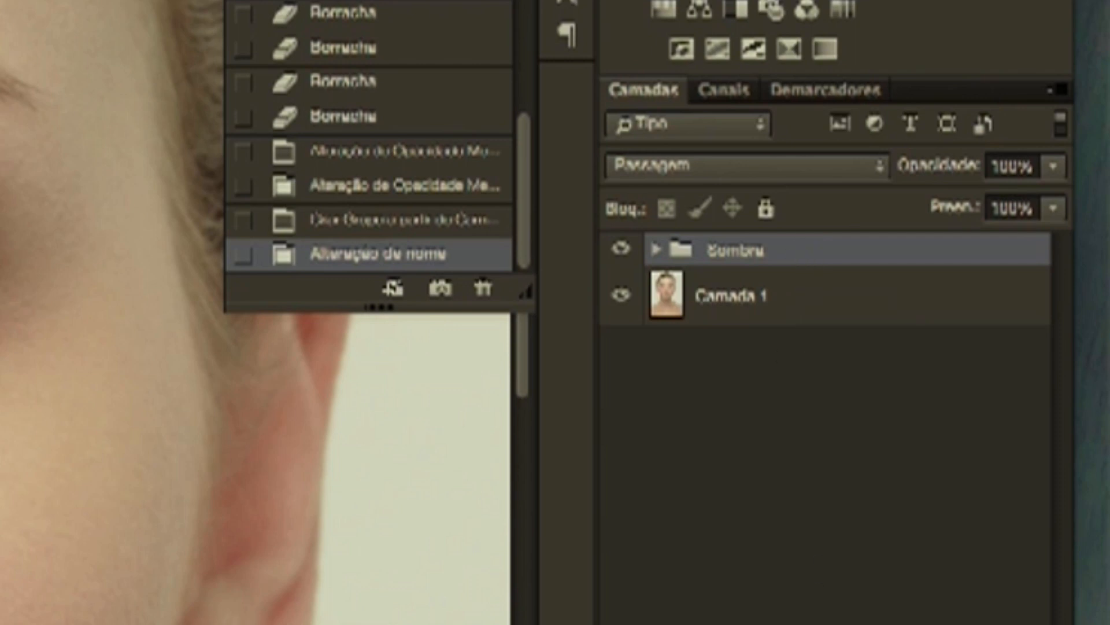
Step: Add a new empty layer above the Sombra group, leaving the group collapsed
{"action": "key", "text": "ctrl+shift+alt+n"}
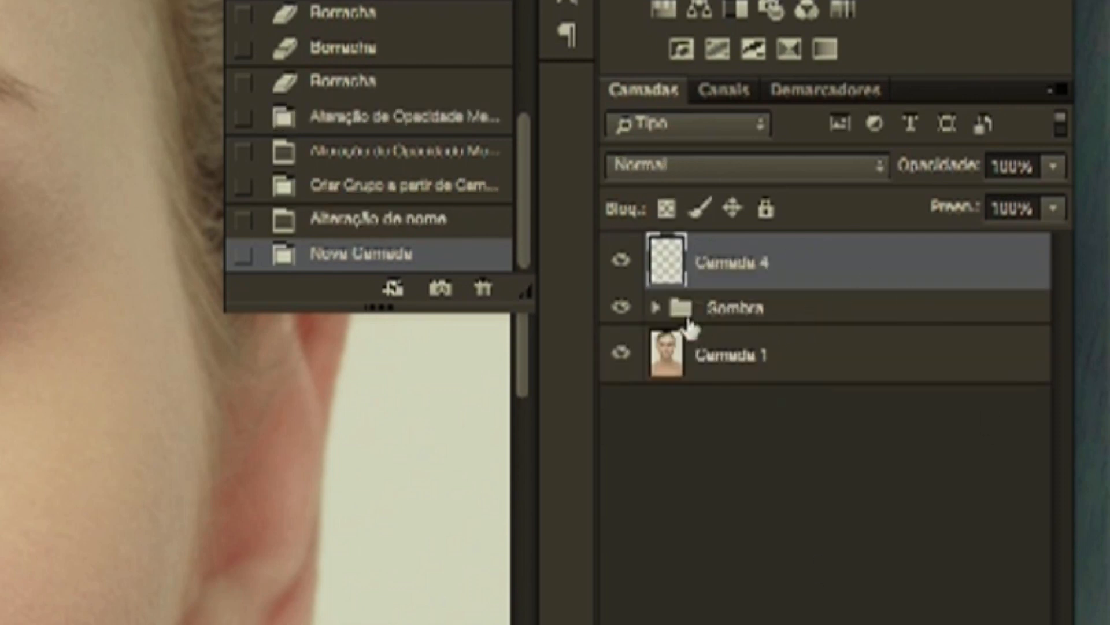
{"action": "left_click", "coordinate": [655, 312]}
{"action": "left_click", "coordinate": [655, 312]}
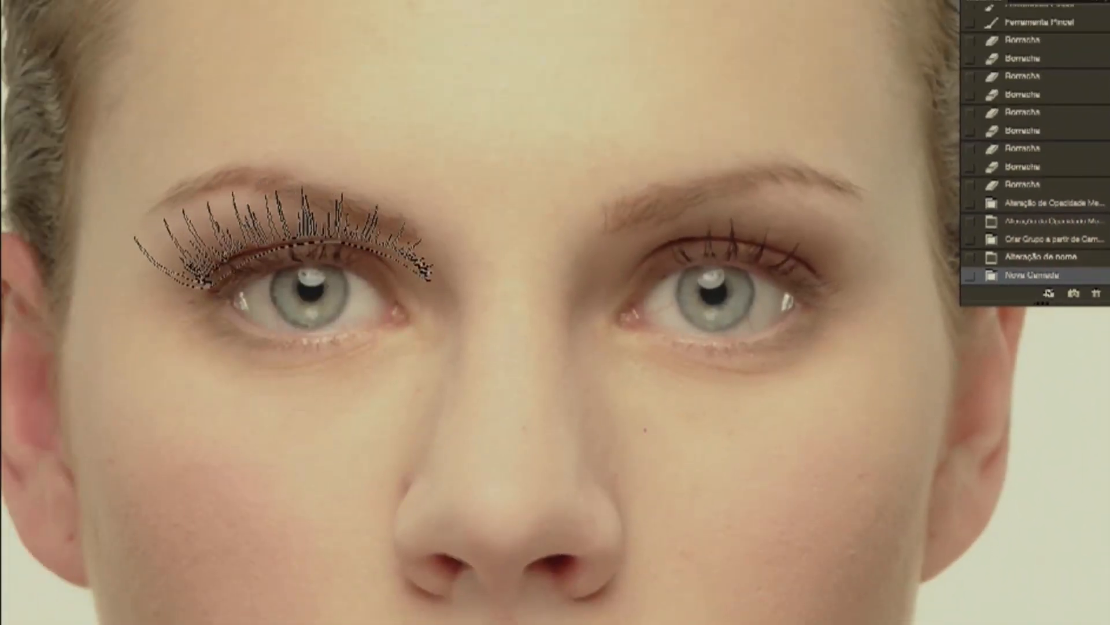
Step: Fit the eyelash brush tip to the eye on the image's left and stamp black lashes once along its upper lid
{"action": "key", "text": "["}
{"action": "key", "text": "["}
{"action": "key", "text": "]"}
{"action": "key", "text": "]"}
{"action": "mouse_move", "coordinate": [284, 243]}
{"action": "left_mouse_down"}
{"action": "mouse_move", "coordinate": [273, 245]}
{"action": "mouse_move", "coordinate": [285, 248]}
{"action": "left_mouse_up"}
{"action": "key", "text": "ctrl+plus"}
{"action": "key", "text": "ctrl+plus"}
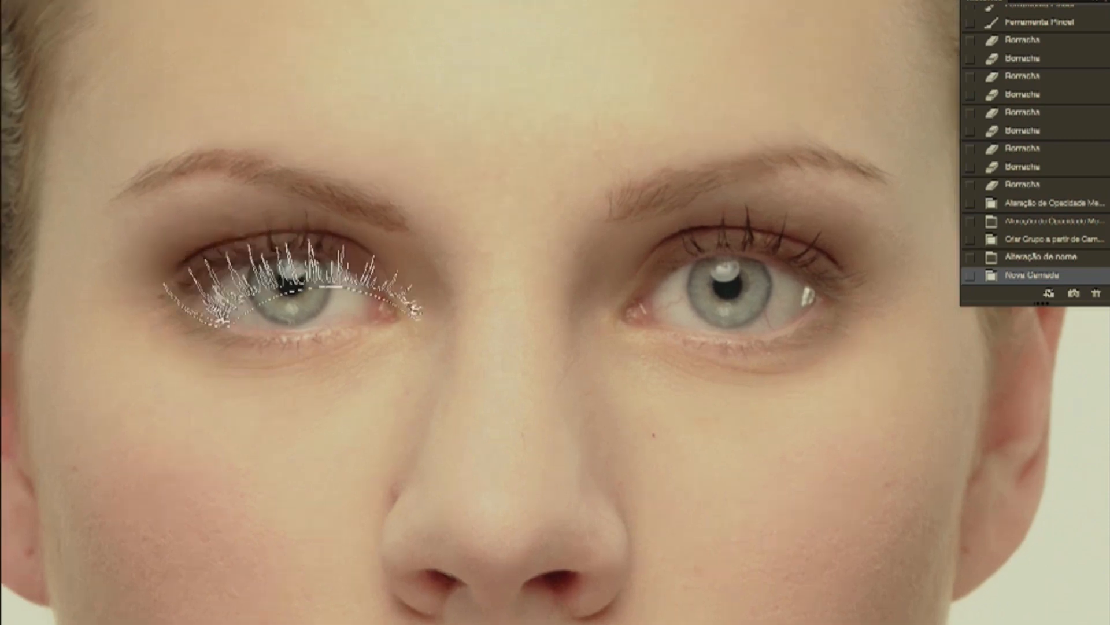
{"action": "key", "text": "space"}
{"action": "left_click_drag", "start_coordinate": [219, 217], "coordinate": [454, 265]}
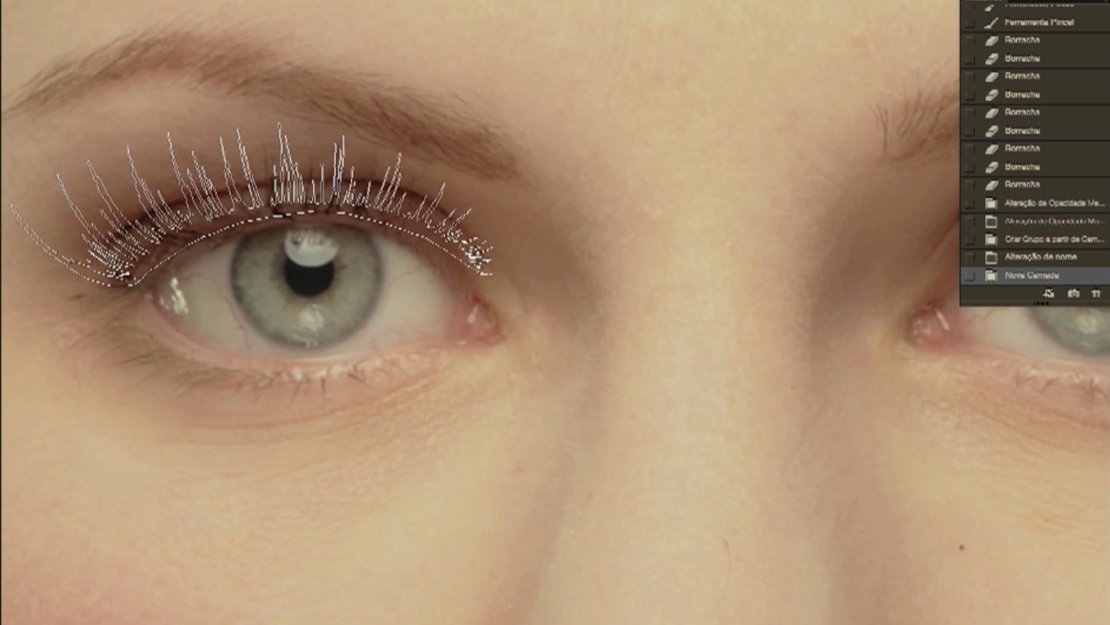
{"action": "left_click", "coordinate": [250, 206]}
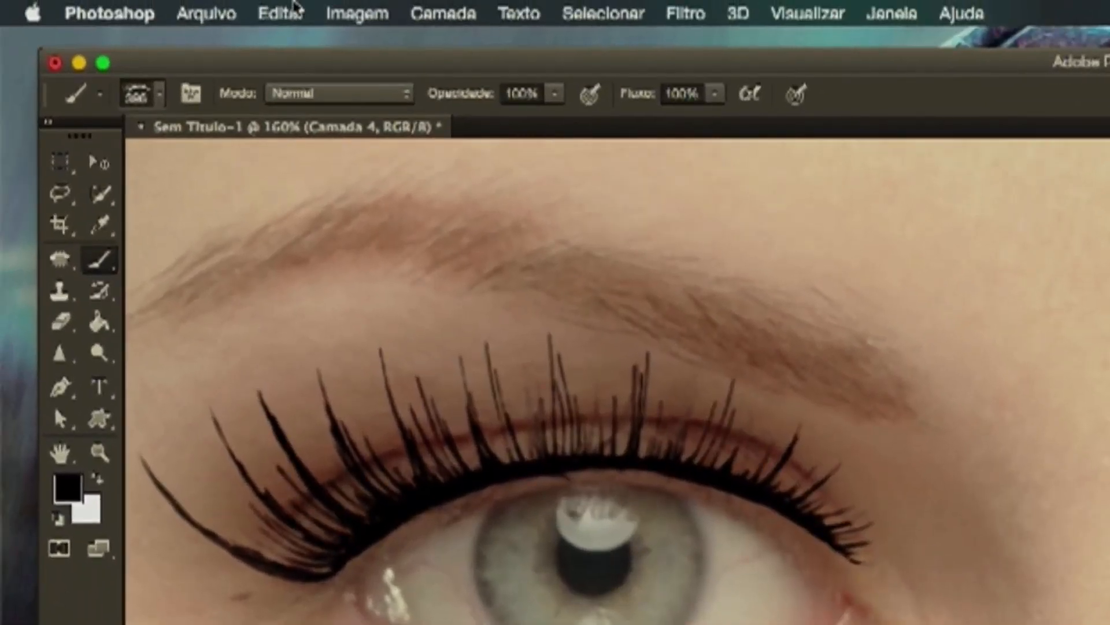
Step: Warp the stamped lashes on Camada 4 so their inner end and base follow the upper lid line, and apply it
{"action": "left_click", "coordinate": [292, 8]}
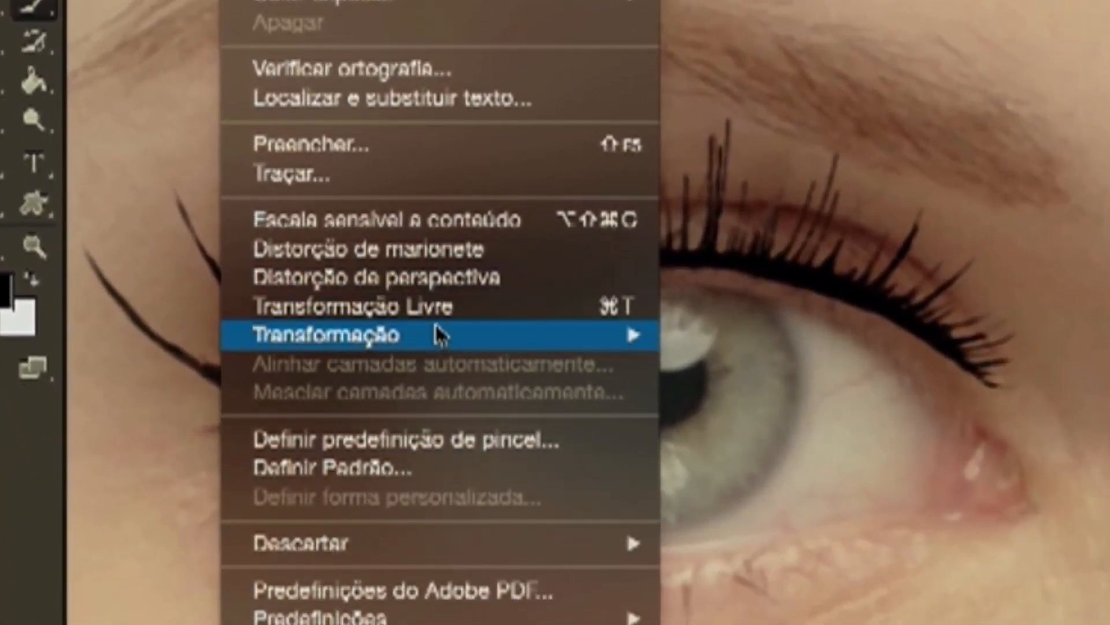
{"action": "mouse_move", "coordinate": [442, 342]}
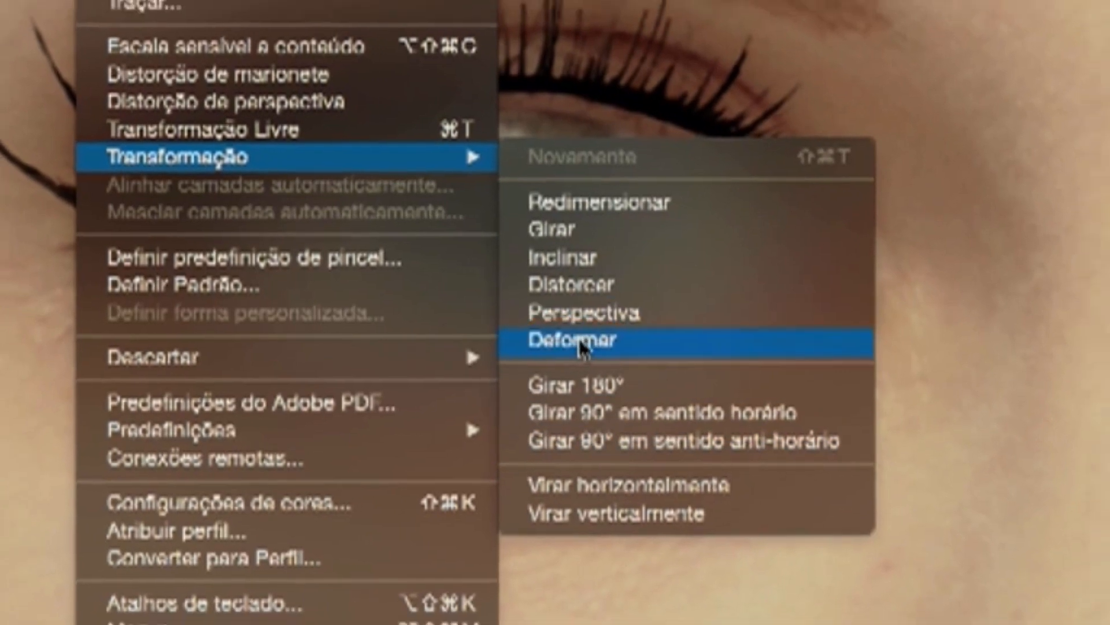
{"action": "left_click", "coordinate": [586, 341]}
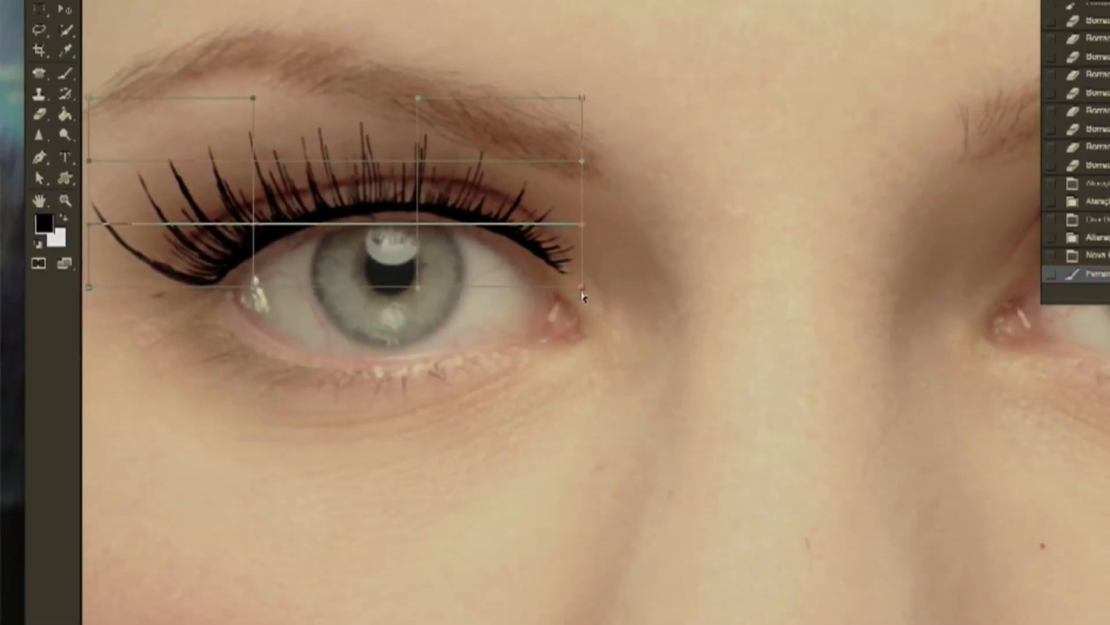
{"action": "left_click_drag", "start_coordinate": [583, 291], "coordinate": [578, 299]}
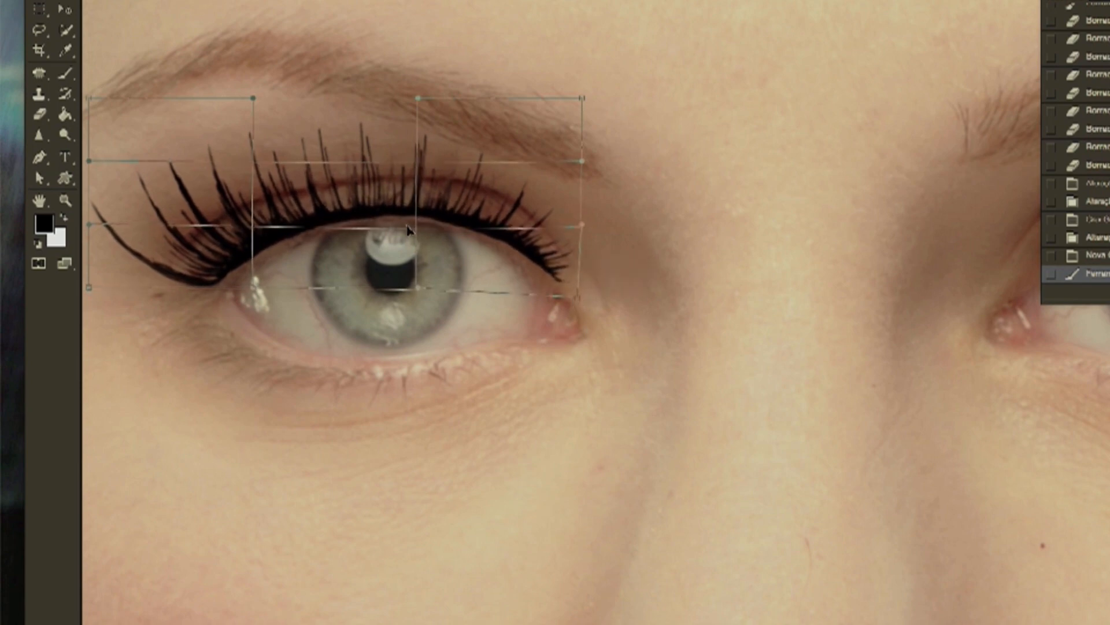
{"action": "left_click_drag", "start_coordinate": [250, 261], "coordinate": [255, 265]}
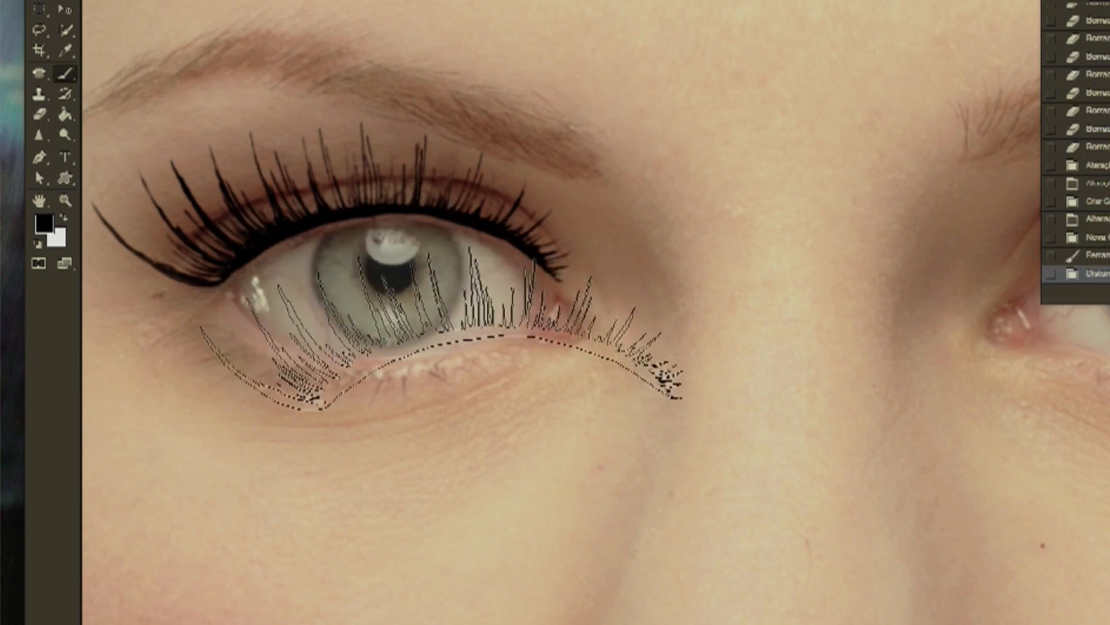
Step: Choose an eyelash brush labelled 1502 from the Brush tool's presets at its original size of 1502 px
{"action": "scroll", "coordinate": [556, 312], "scroll_direction": "down", "scroll_amount": 5}
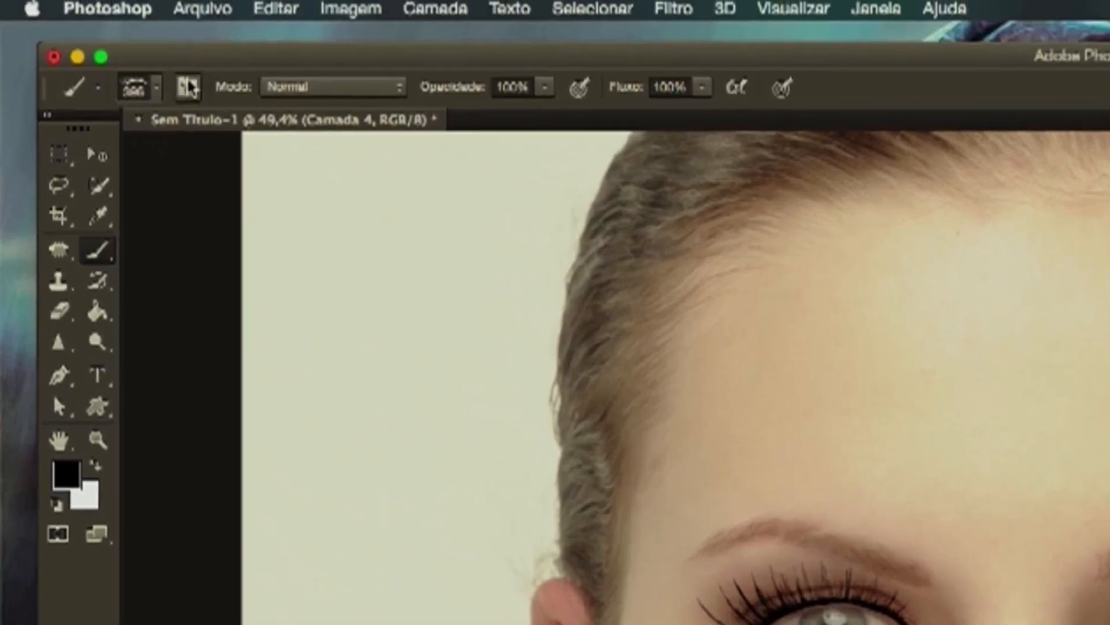
{"action": "left_click", "coordinate": [159, 89]}
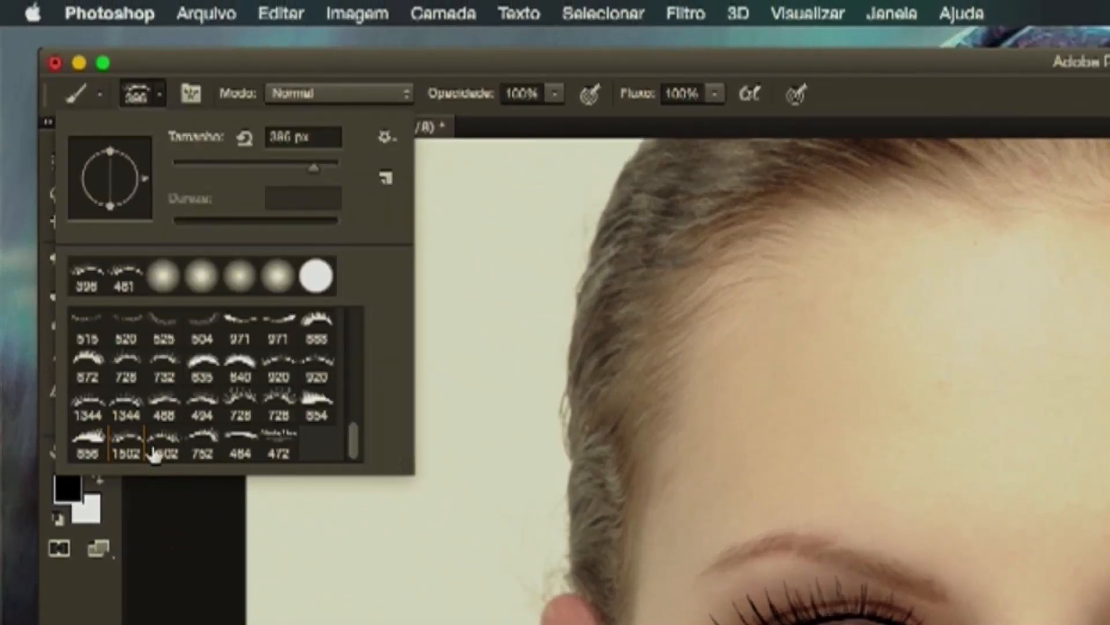
{"action": "left_click", "coordinate": [121, 444]}
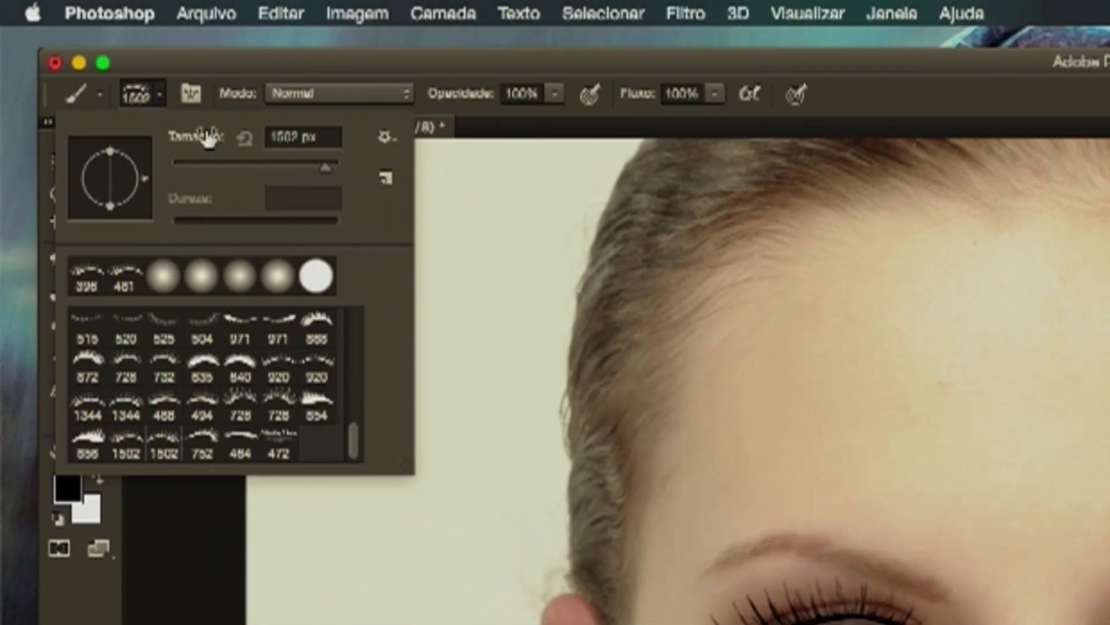
{"action": "left_click", "coordinate": [160, 94]}
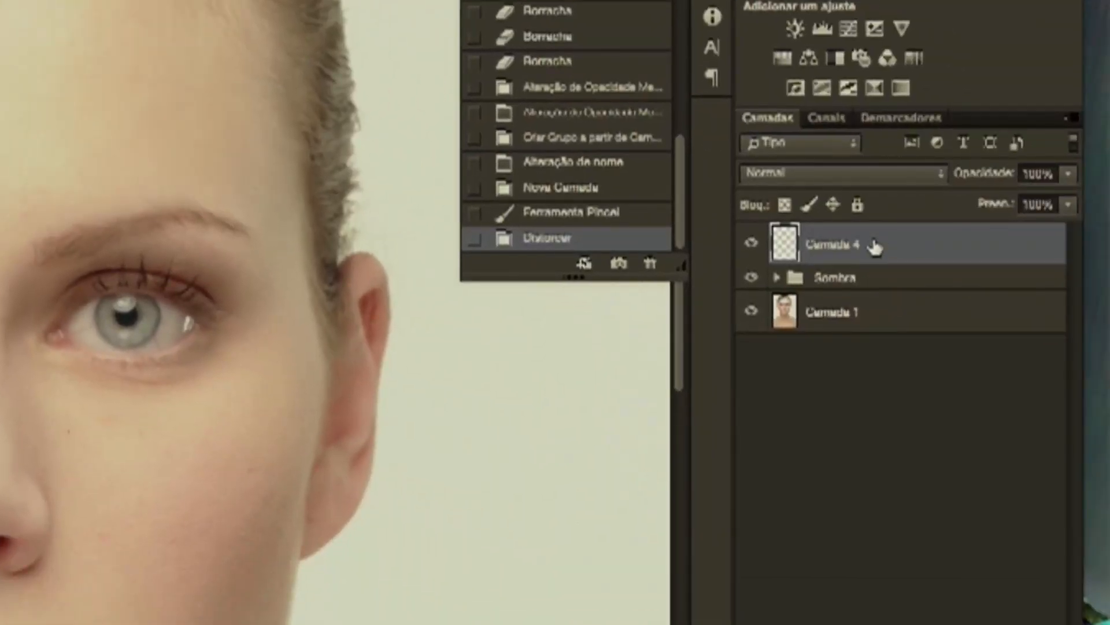
Step: Duplicate the eyelash layer Camada 4 and move the copy onto the other eye's upper lid
{"action": "key", "text": "super+plus"}
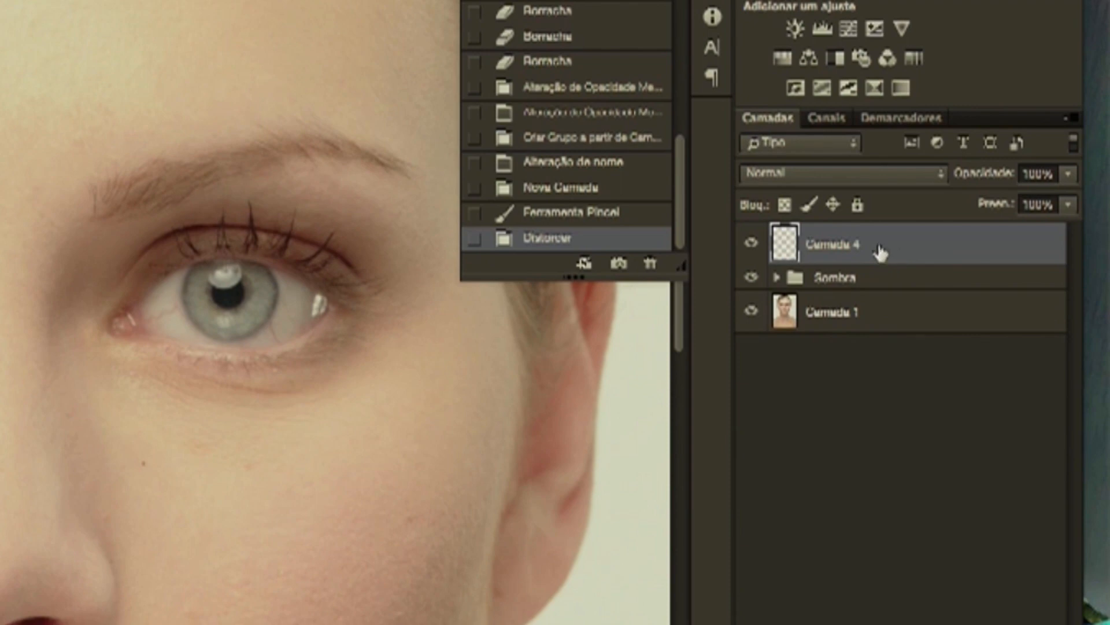
{"action": "key", "text": "super+j"}
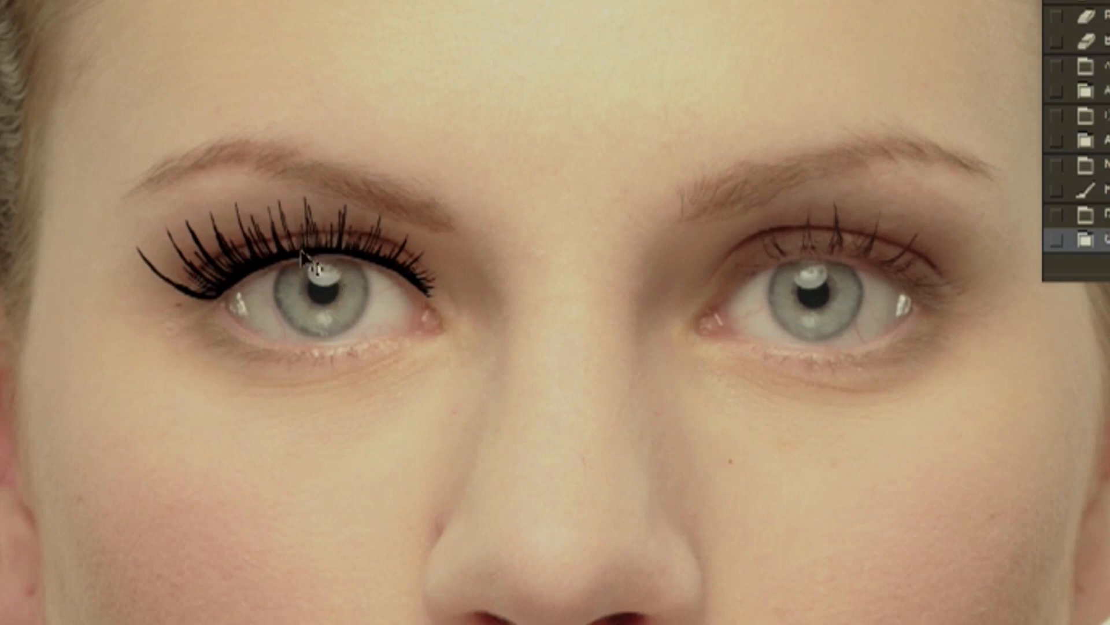
{"action": "left_click_drag", "start_coordinate": [302, 252], "coordinate": [802, 243]}
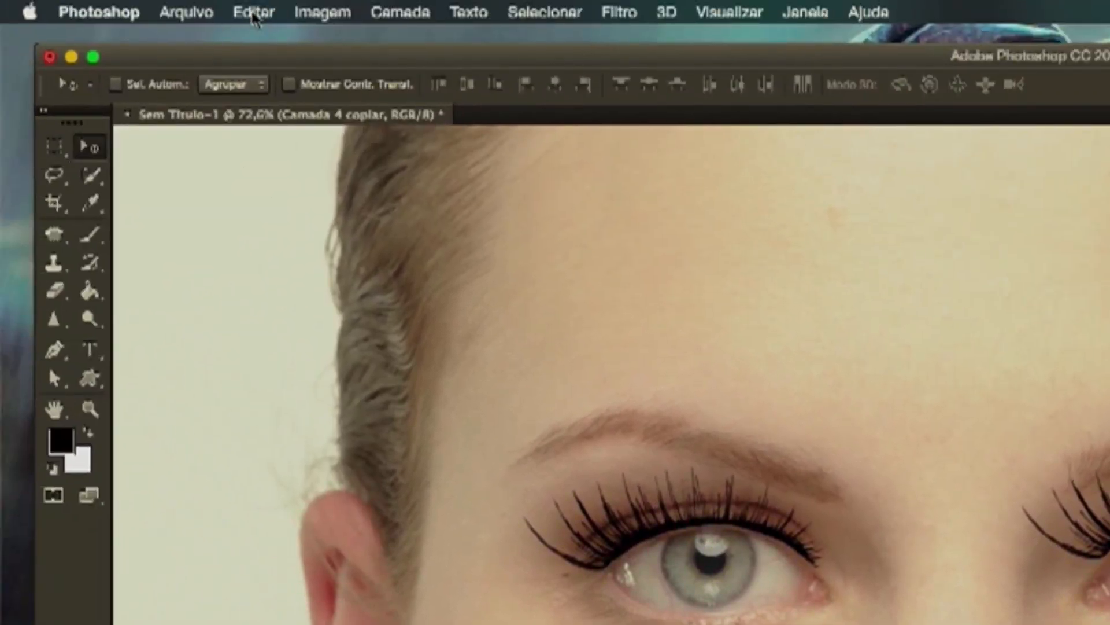
Step: Start transforming the duplicated eyelash layer over the second eye
{"action": "left_click", "coordinate": [253, 12]}
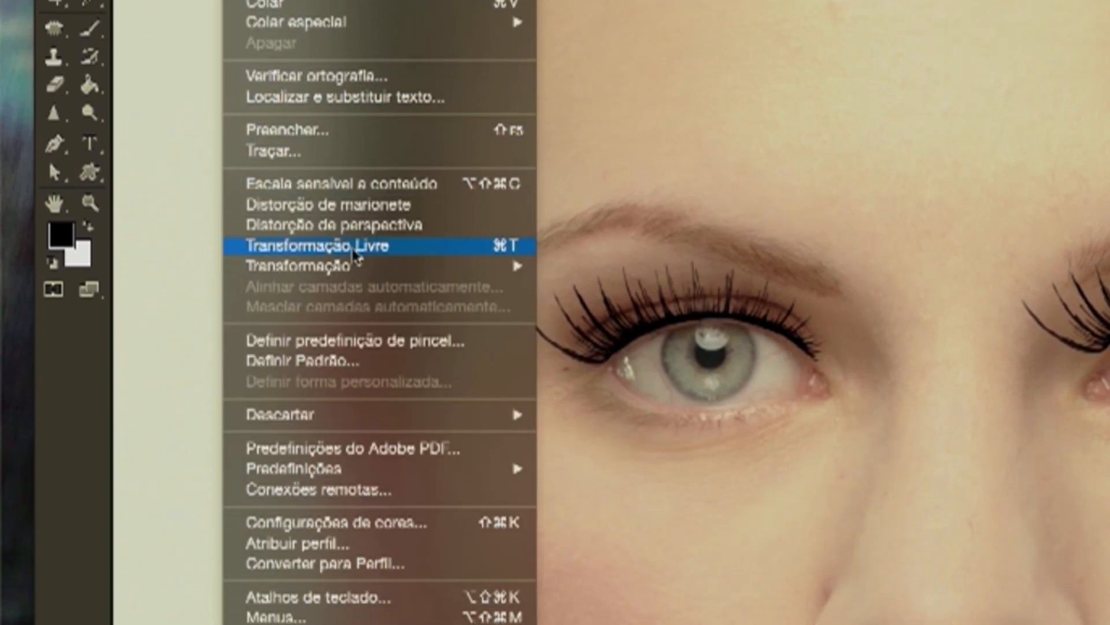
{"action": "mouse_move", "coordinate": [352, 473]}
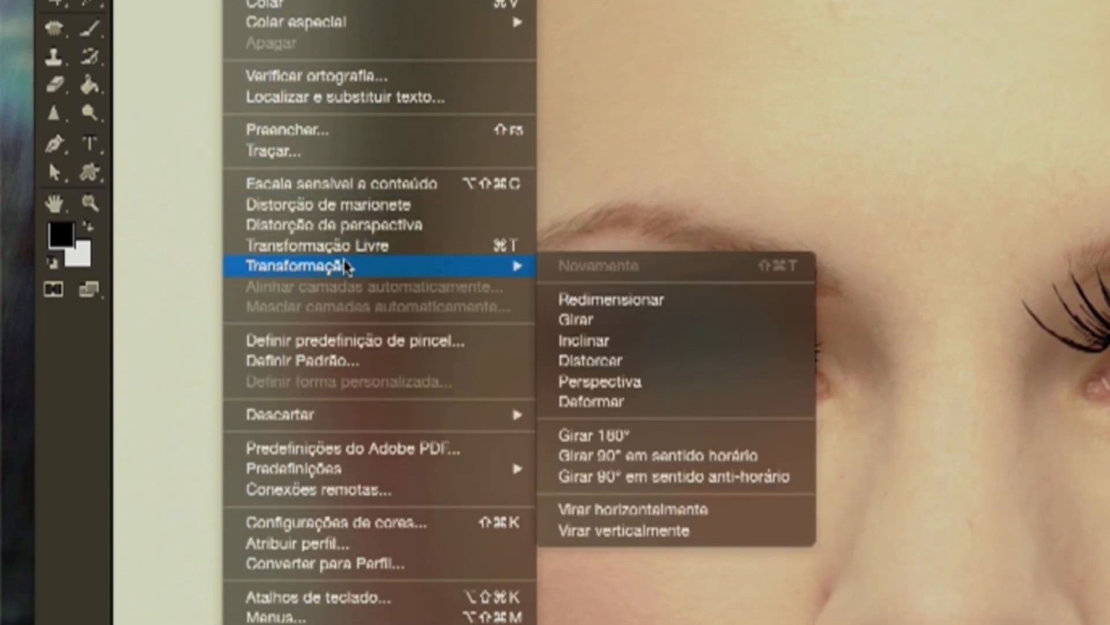